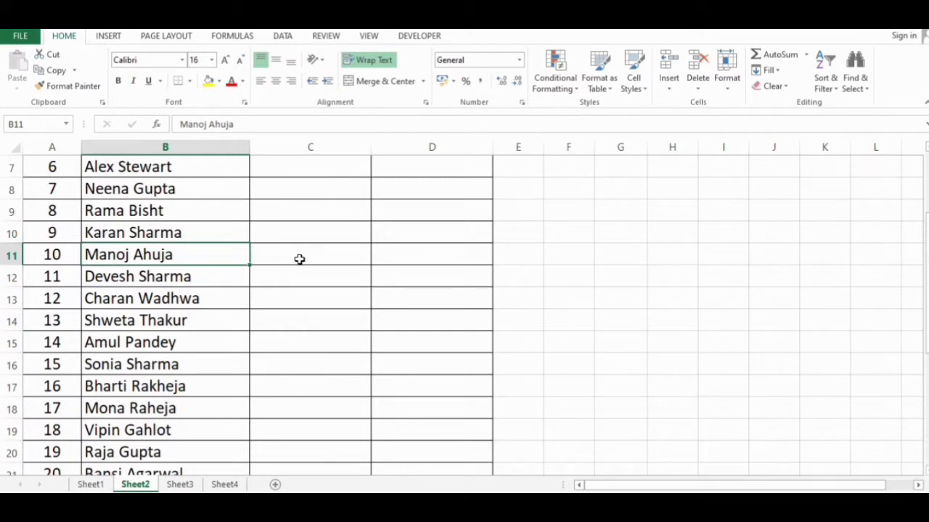
Step: Enter the first name from B2 in C2 and the last name in D2
scroll(299, 259, up, 2)
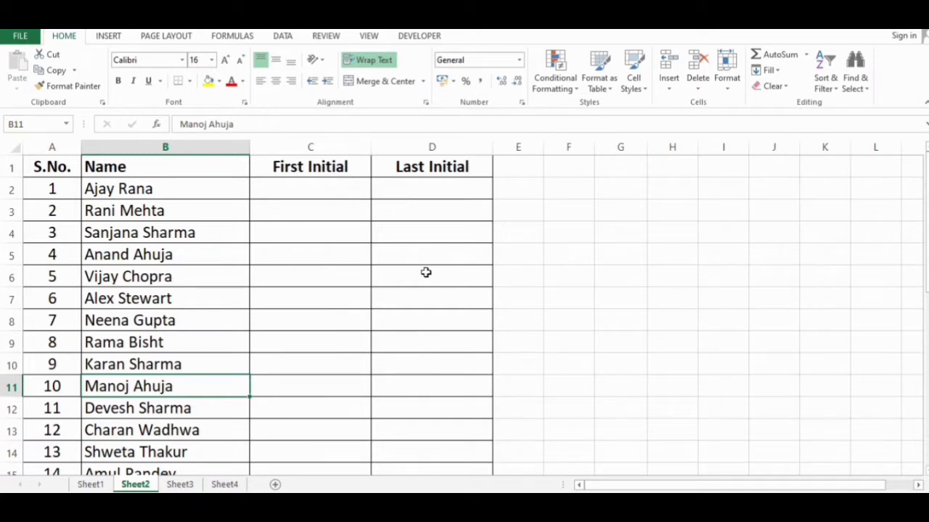
scroll(426, 272, down, 7)
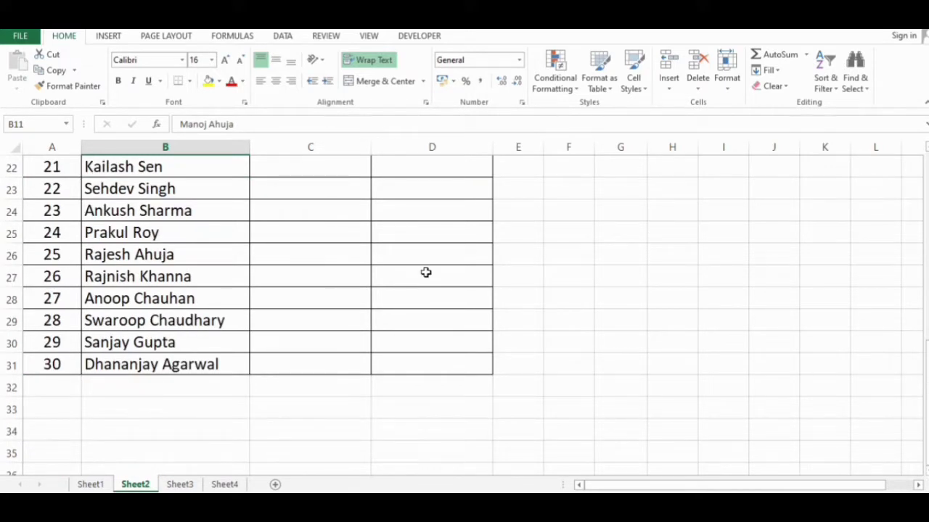
scroll(422, 300, up, 7)
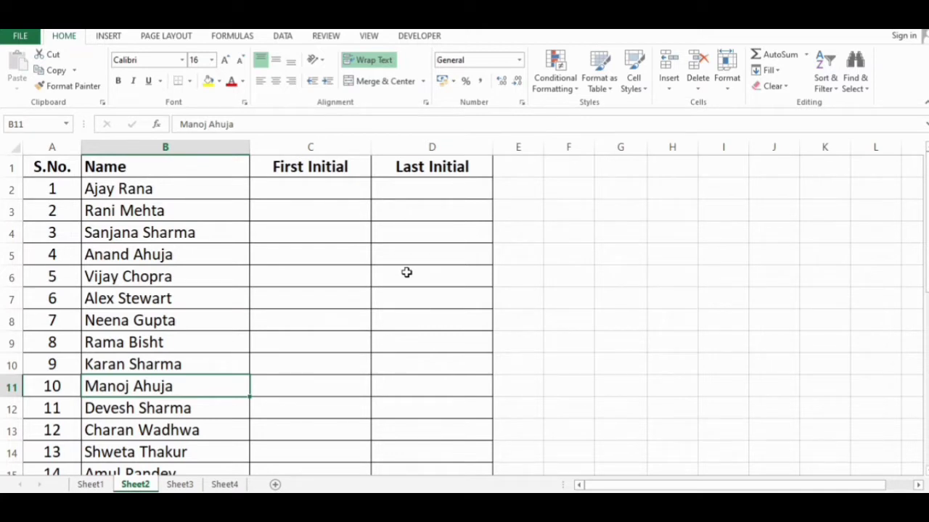
click(290, 192)
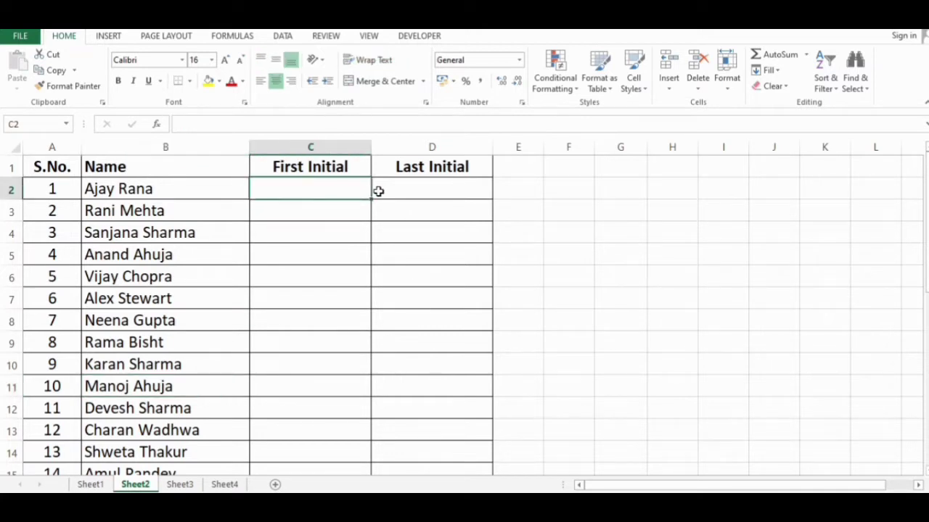
text(Ajay)
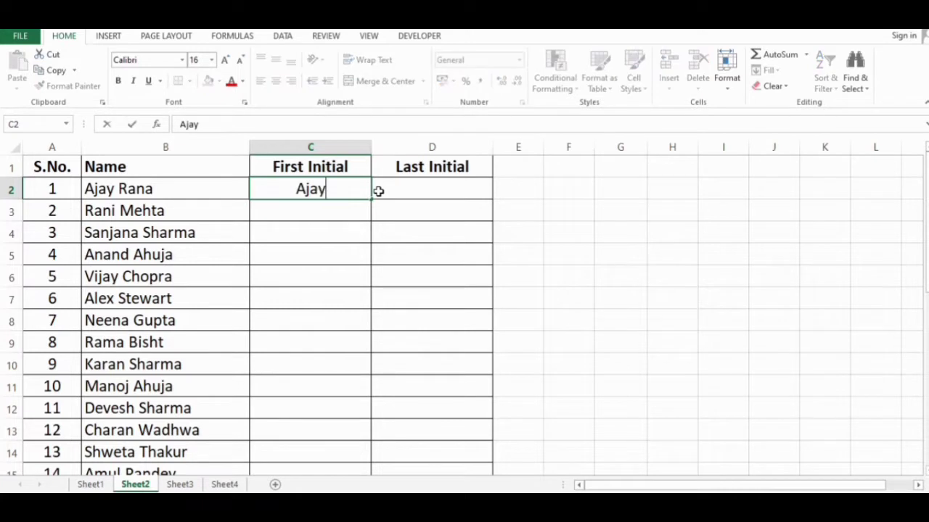
click(378, 191)
text(Rana)
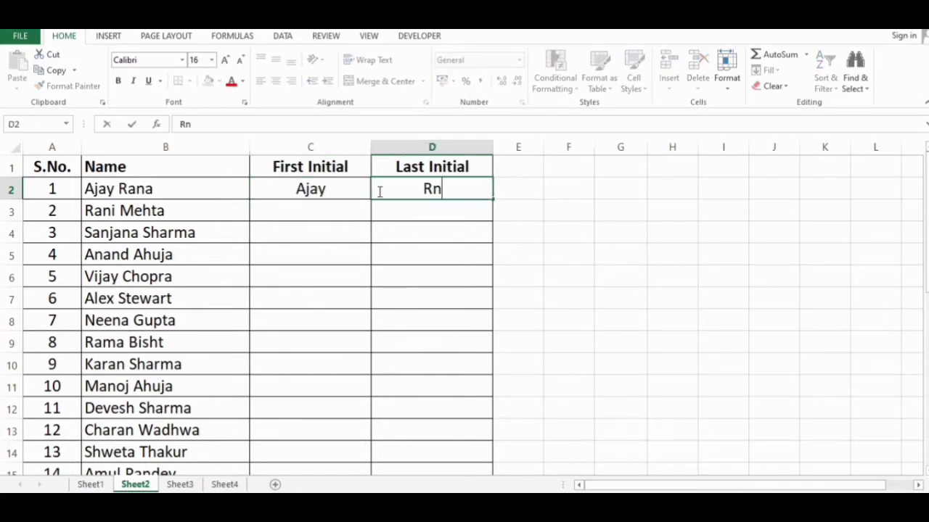
key(Return)
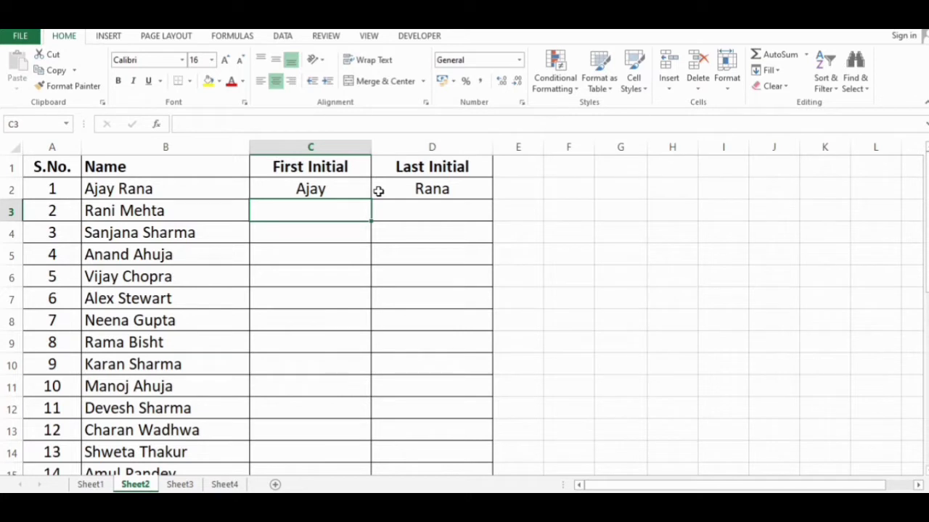
Step: Enter the first name from B3 in C3 and the last name in D3
text(Ranio)
key(BackSpace)
text(M)
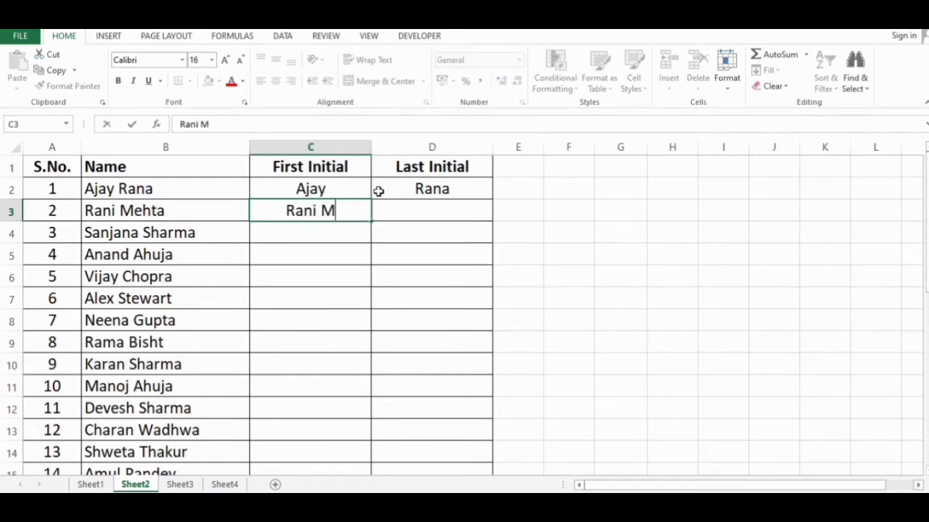
text(ehta)
key(BackSpace)
key(BackSpace)
key(BackSpace)
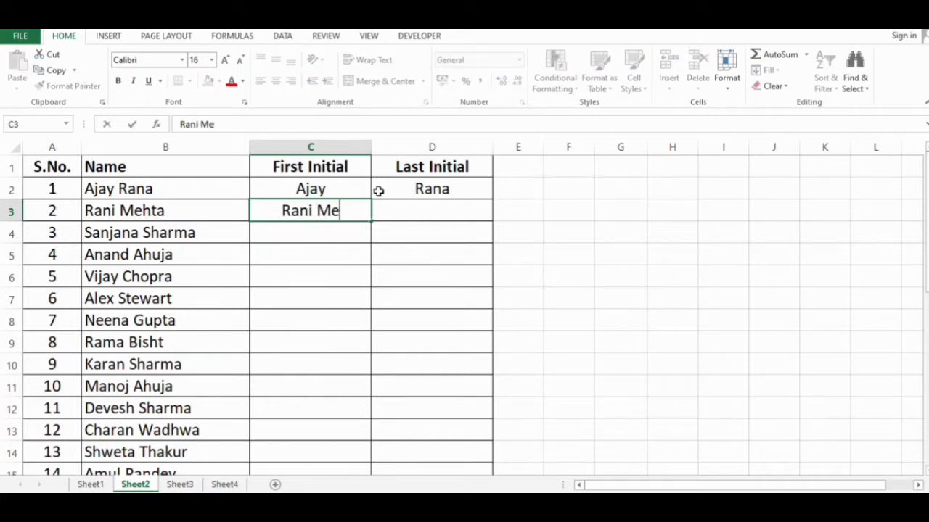
key(BackSpace)
key(BackSpace)
key(BackSpace)
key(Tab)
text(Meh)
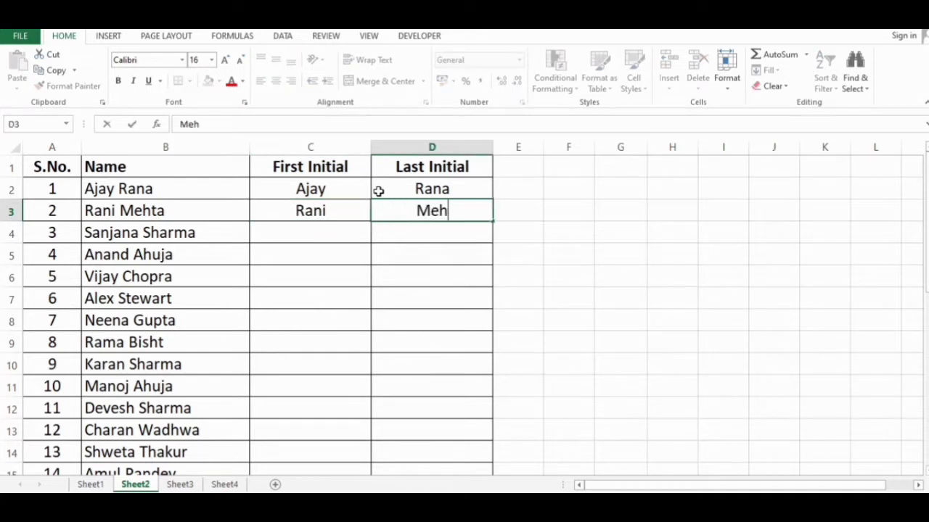
text(ta)
key(Return)
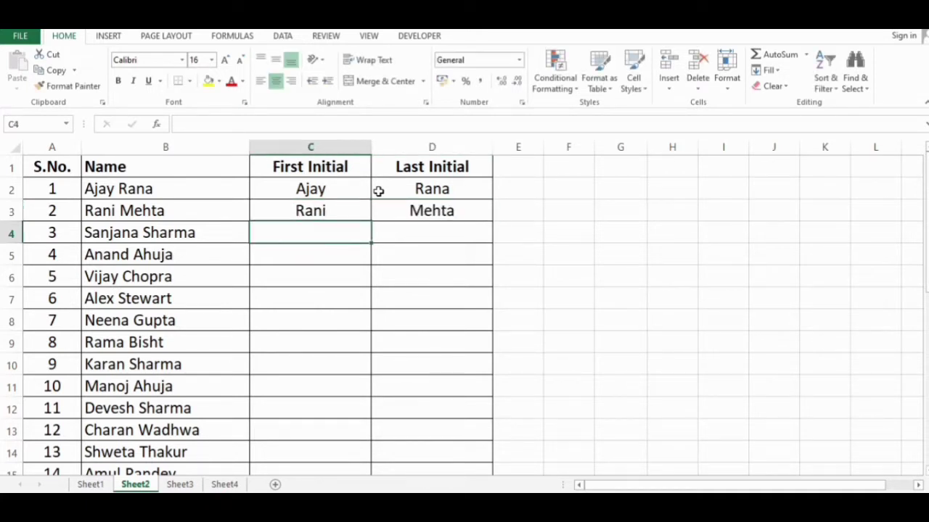
Step: Copy only the first name from the text in B4 and paste it into C4
key(Left)
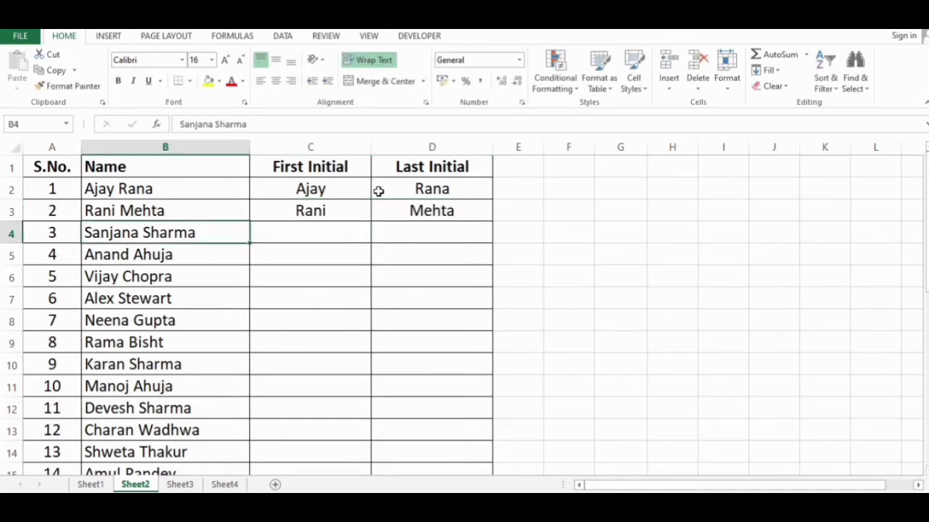
double_click(143, 236)
drag(143, 235, 67, 217)
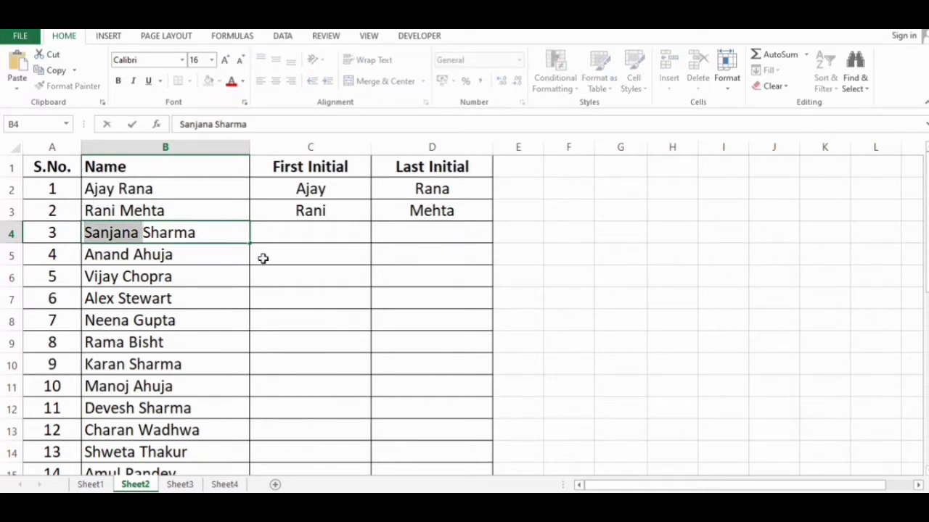
key(ctrl+c)
click(288, 235)
key(ctrl+v)
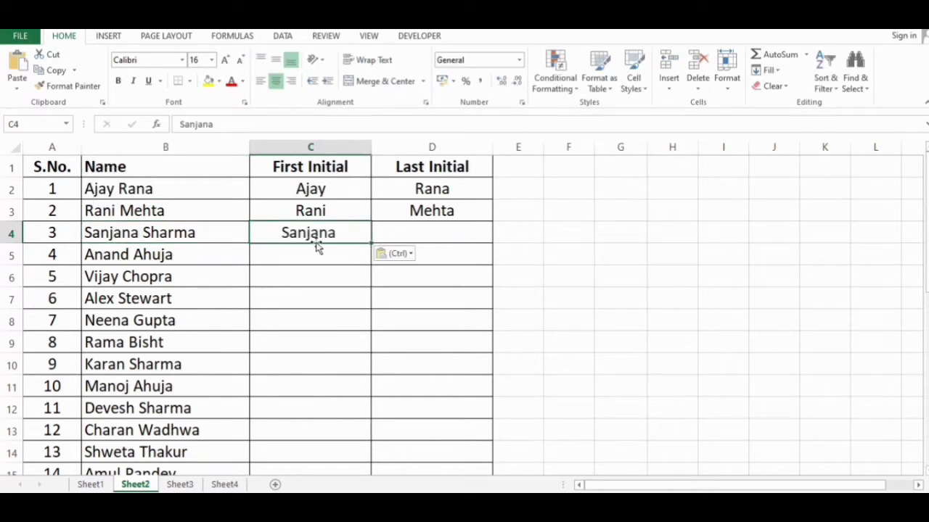
Step: Copy only the last name from the text in B4 and paste it into D4
click(190, 233)
double_click(191, 233)
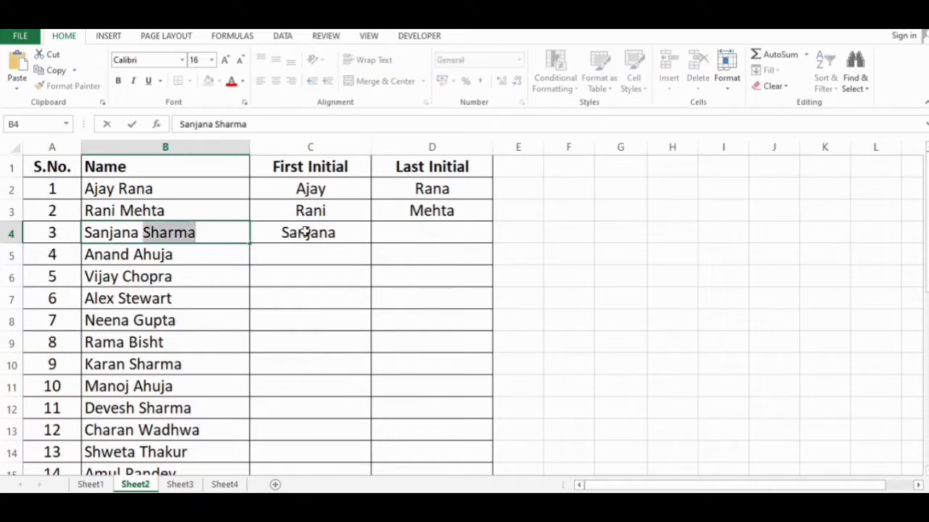
key(ctrl+c)
click(439, 237)
key(ctrl+v)
click(577, 239)
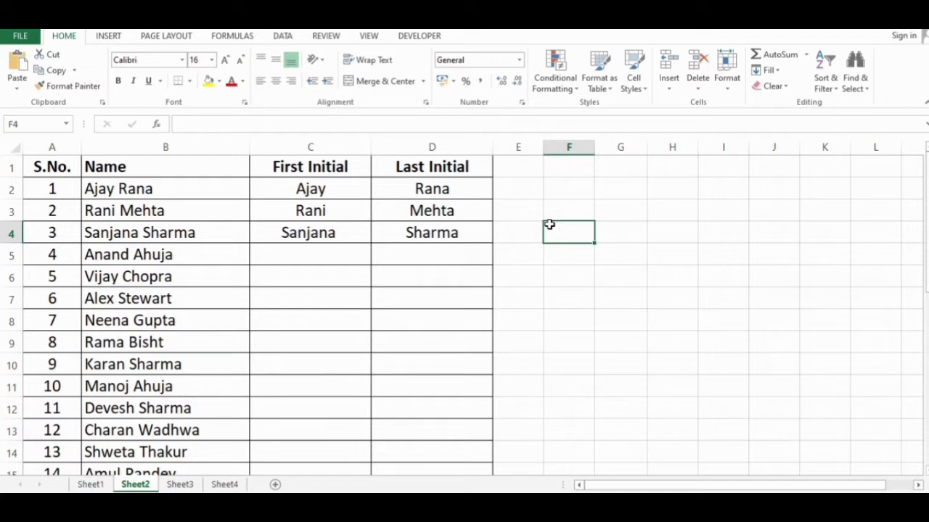
Step: Clear the manually filled names from the range C2:D4
drag(301, 192, 471, 236)
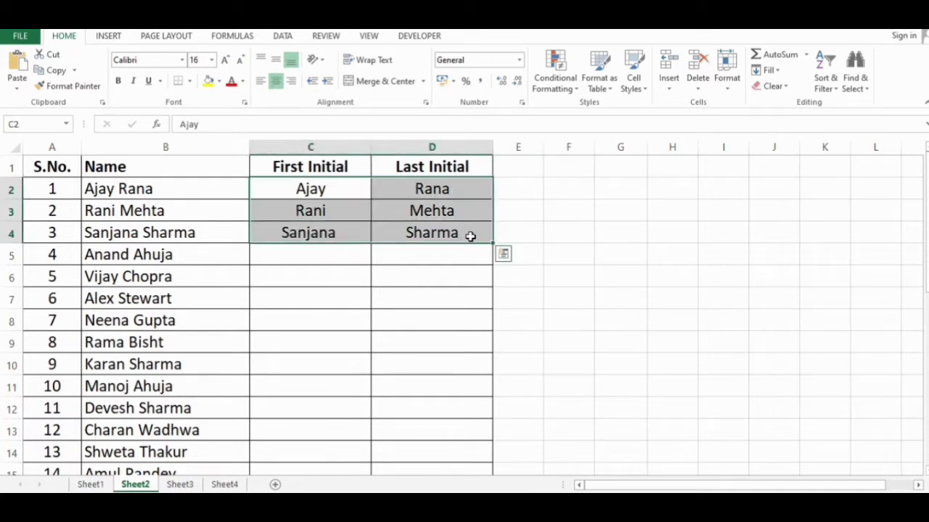
key(Delete)
click(541, 238)
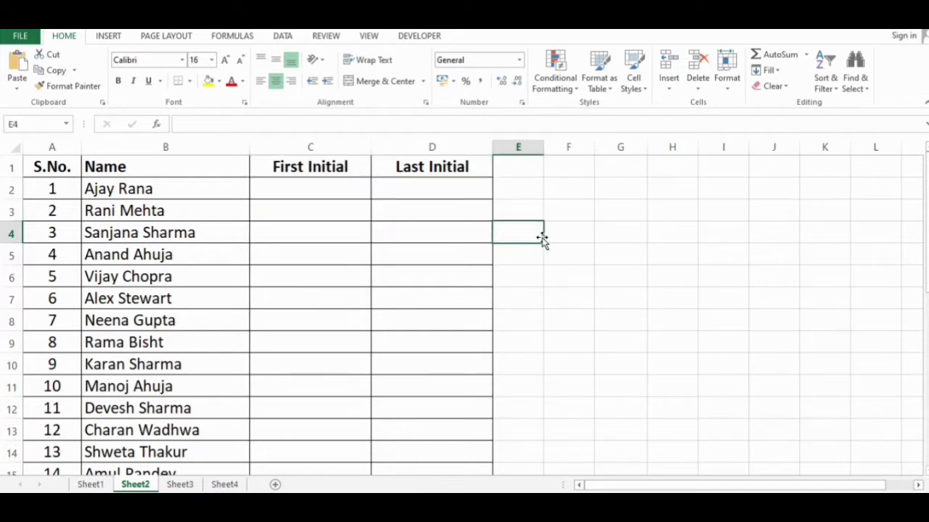
Step: Enter the first name of the B2 person in C2 and the last name in D2 as fill examples
click(346, 190)
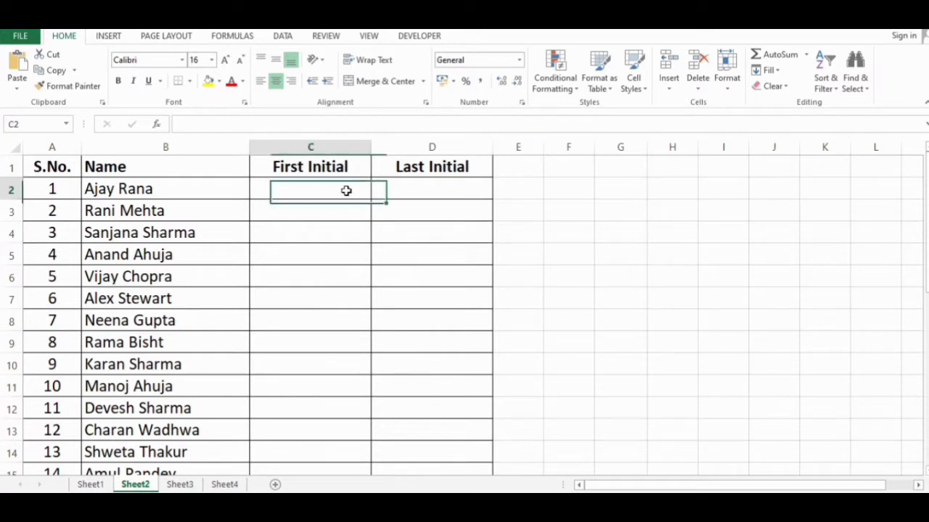
text(Ajha)
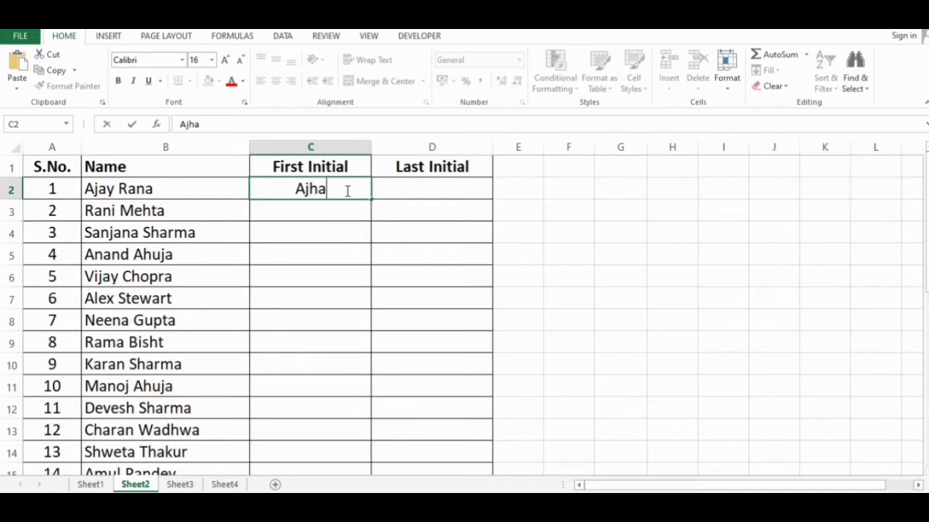
key(BackSpace)
key(BackSpace)
text(ay)
key(Tab)
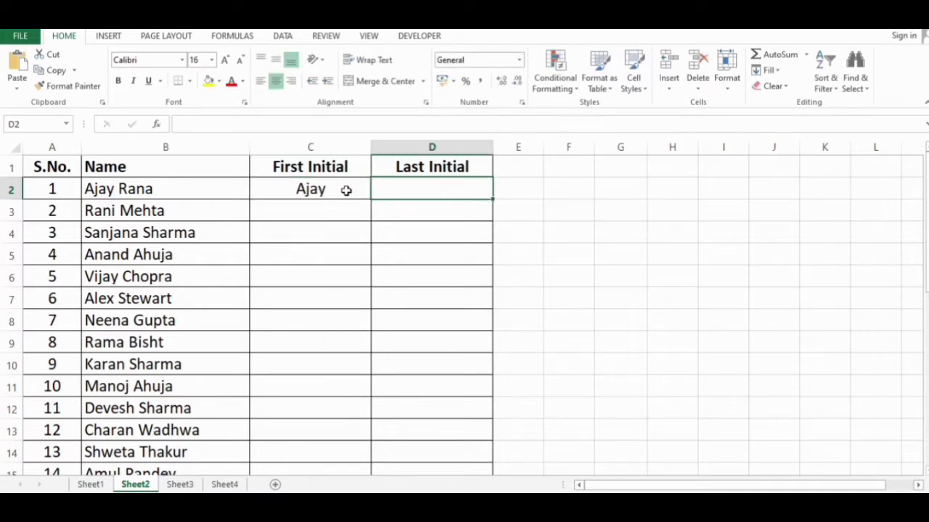
text(Rana)
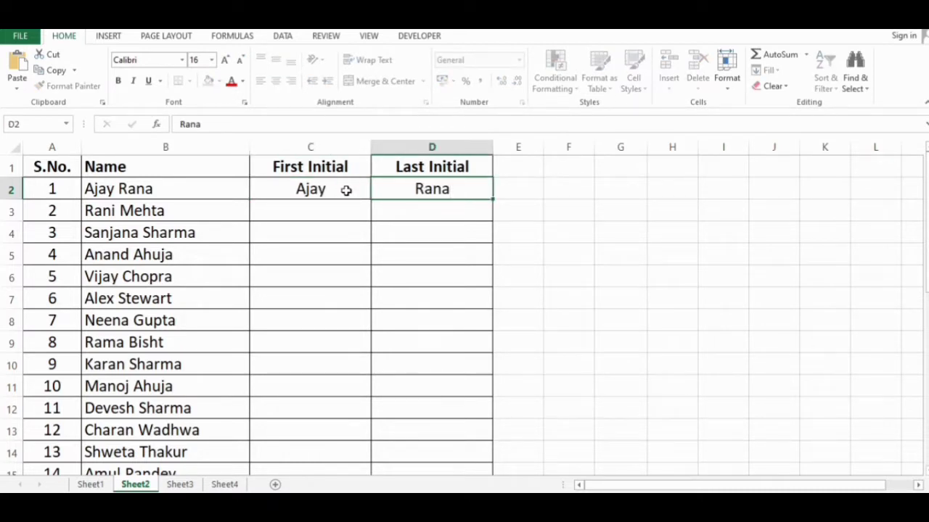
key(Return)
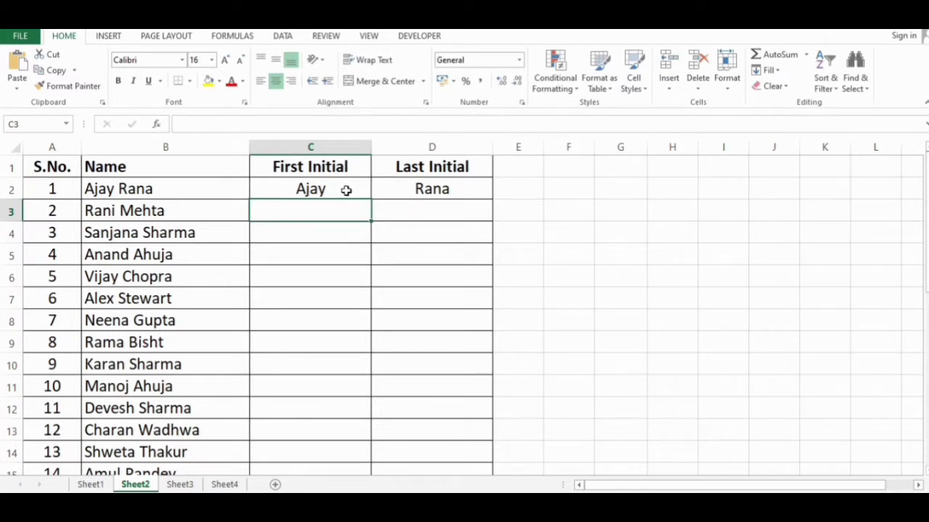
Step: Flash Fill the First Initial column from the example in C2 and check it through the last row
click(339, 186)
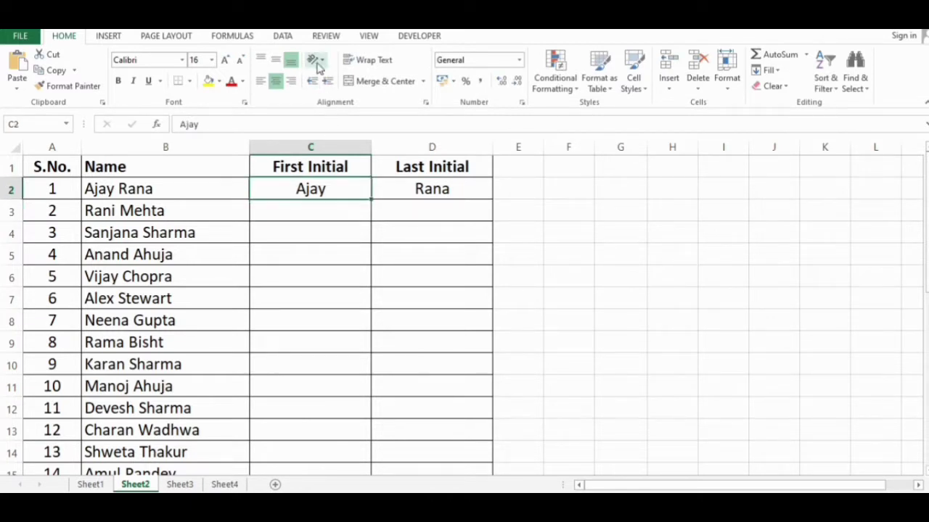
click(283, 37)
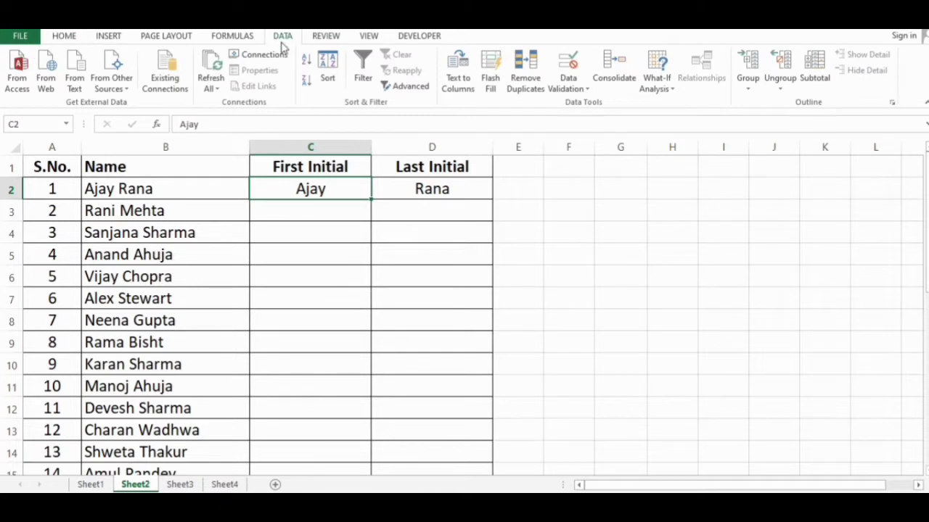
click(490, 83)
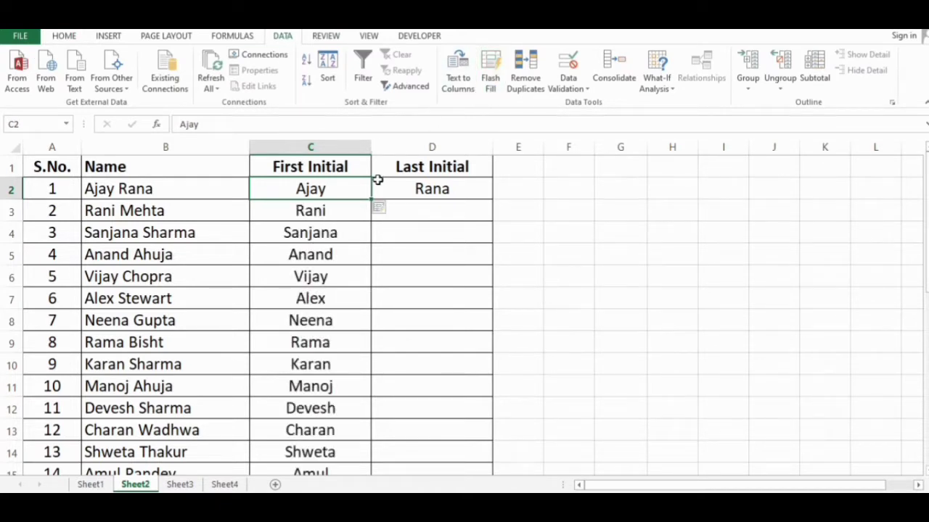
scroll(454, 233, down, 4)
scroll(454, 234, down, 4)
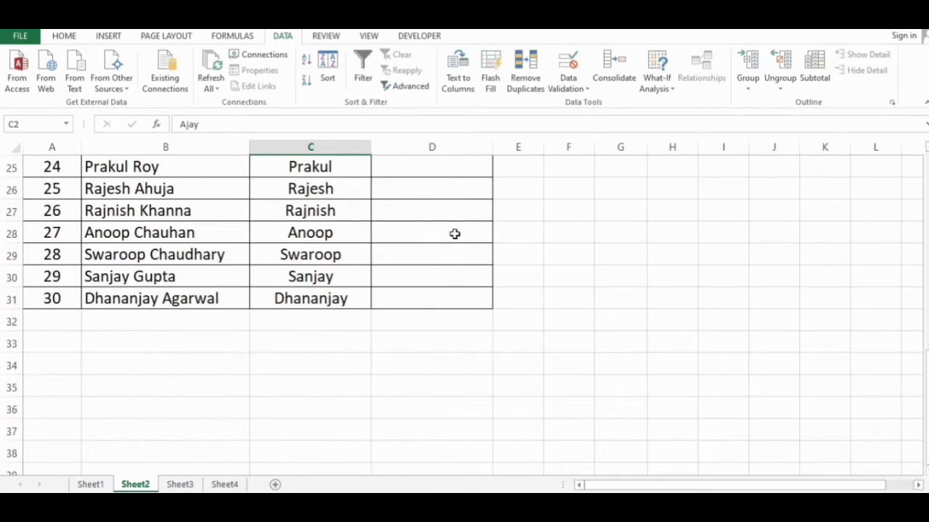
scroll(454, 233, up, 8)
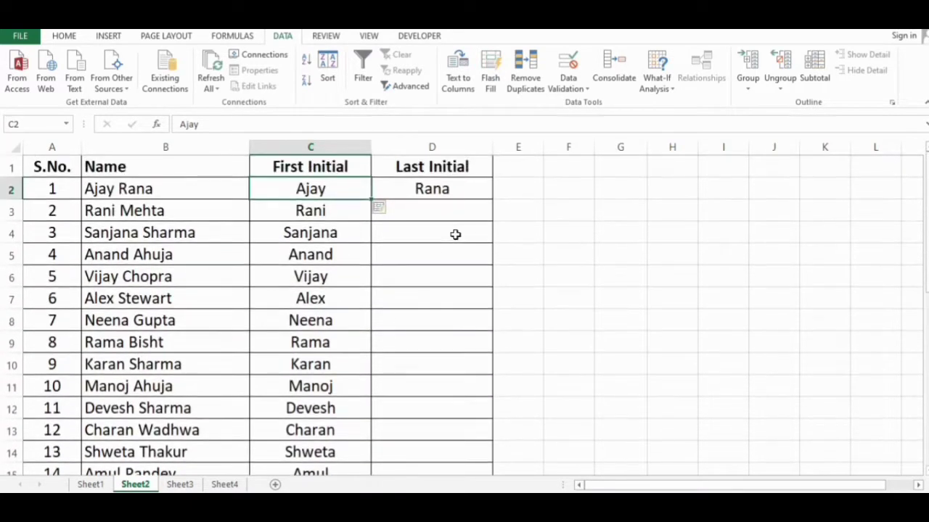
Step: Flash Fill the Last Initial column from the example in D2 and check it through the last row
click(456, 187)
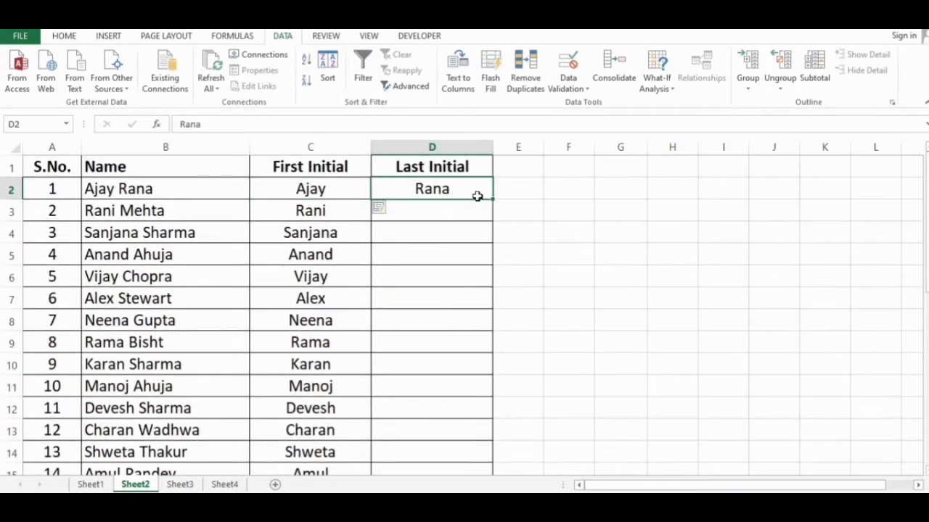
click(491, 85)
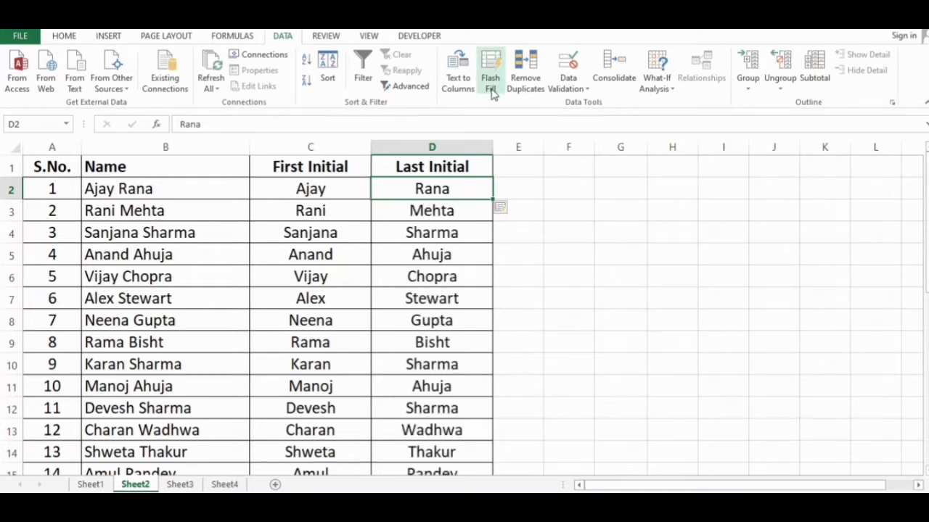
scroll(505, 231, down, 3)
scroll(506, 231, down, 6)
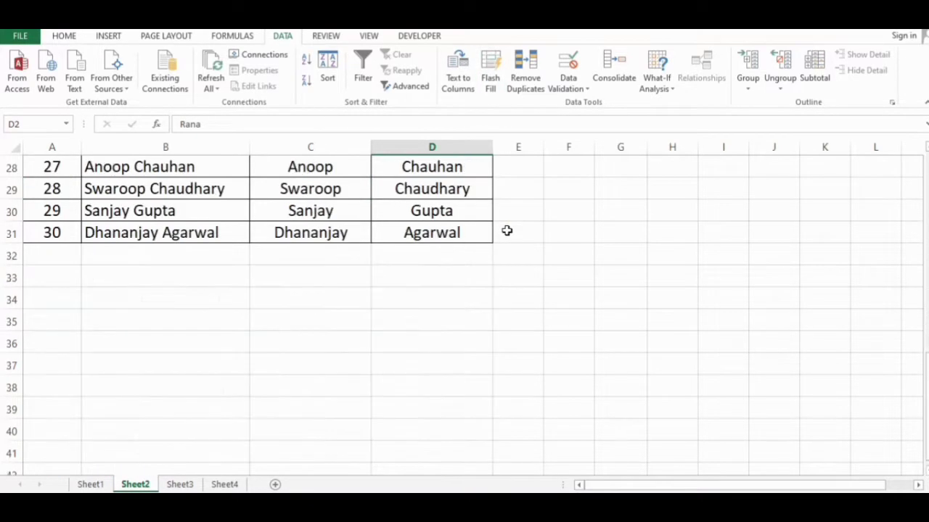
scroll(508, 231, up, 9)
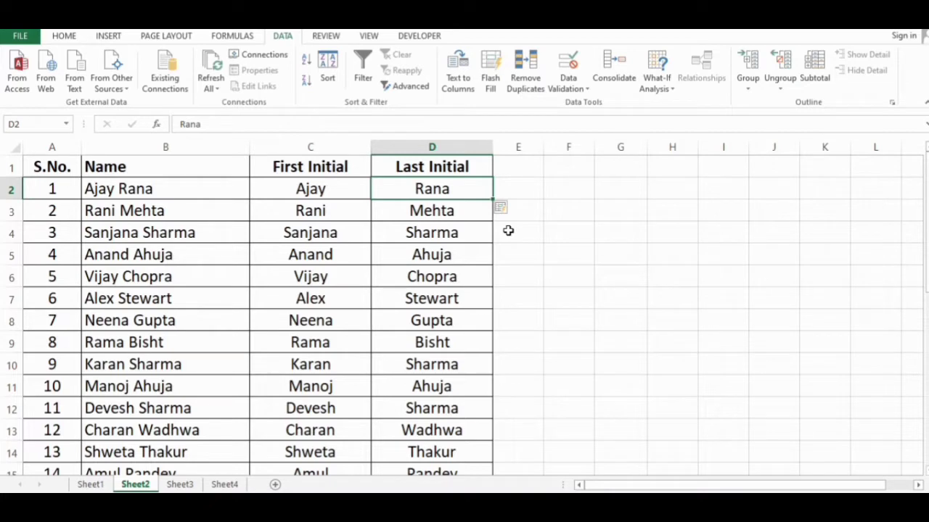
scroll(482, 274, down, 8)
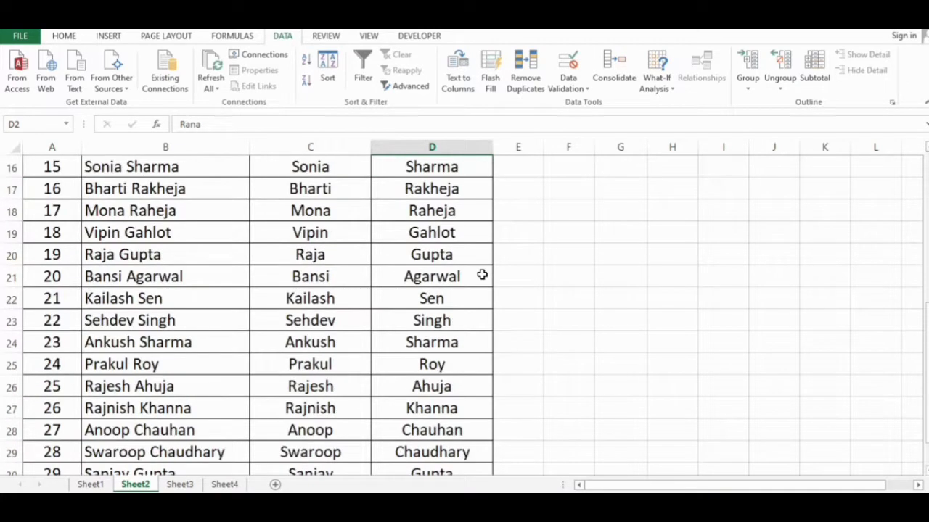
scroll(482, 274, up, 8)
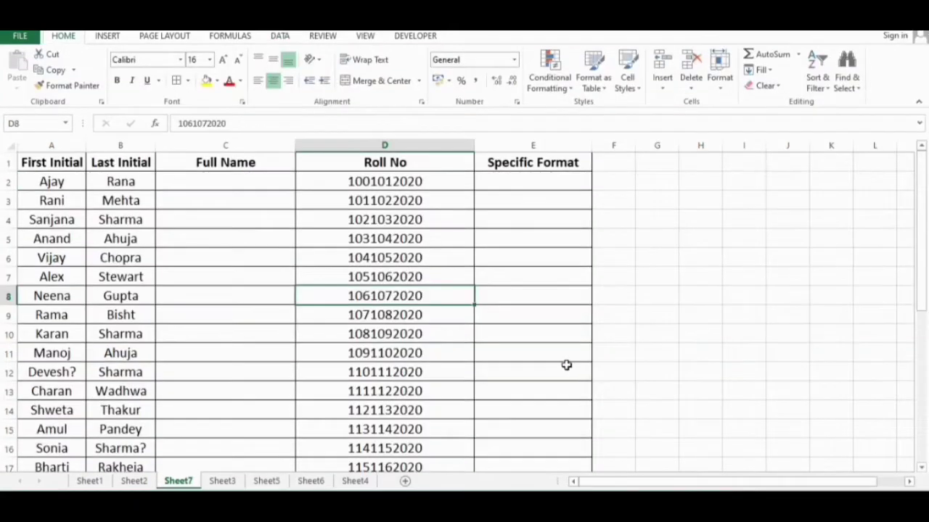
click(571, 359)
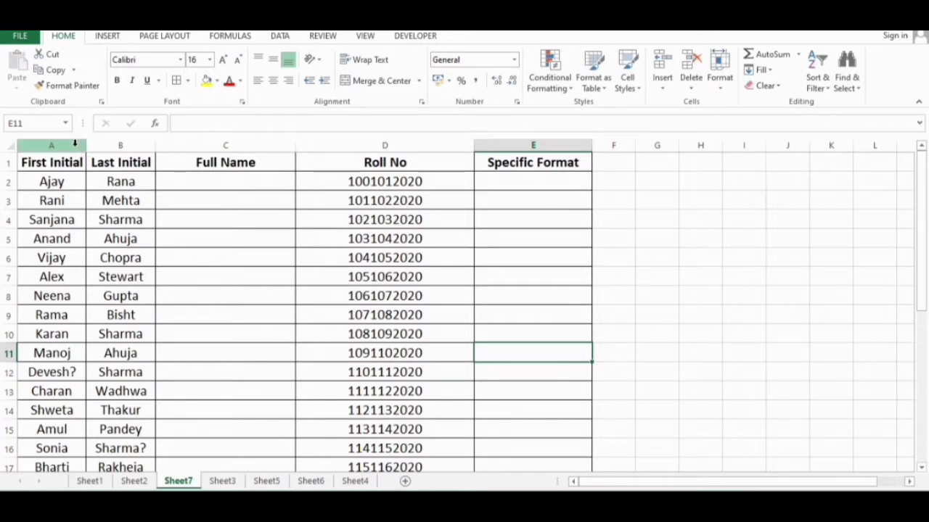
Step: Enter the first row's first and last names, separated by a space, in Full Name cell C2 and center it
drag(75, 143, 123, 145)
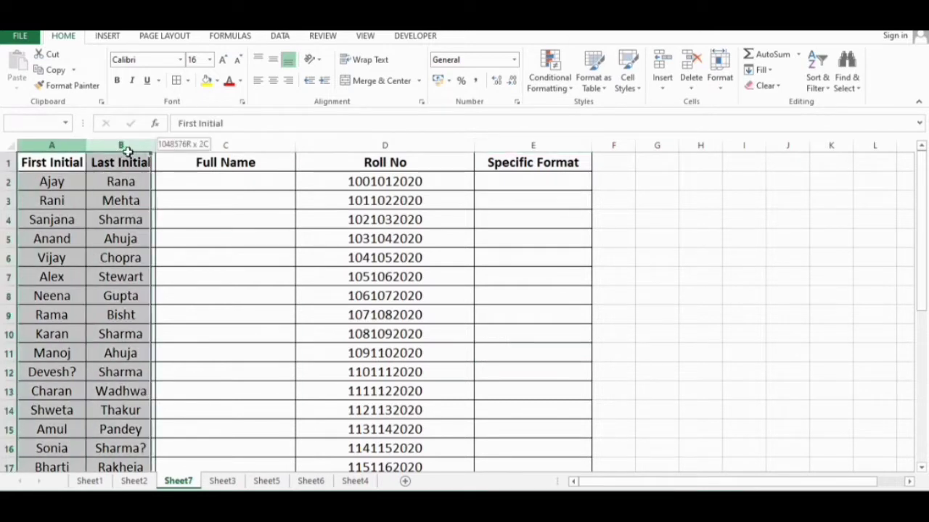
click(187, 182)
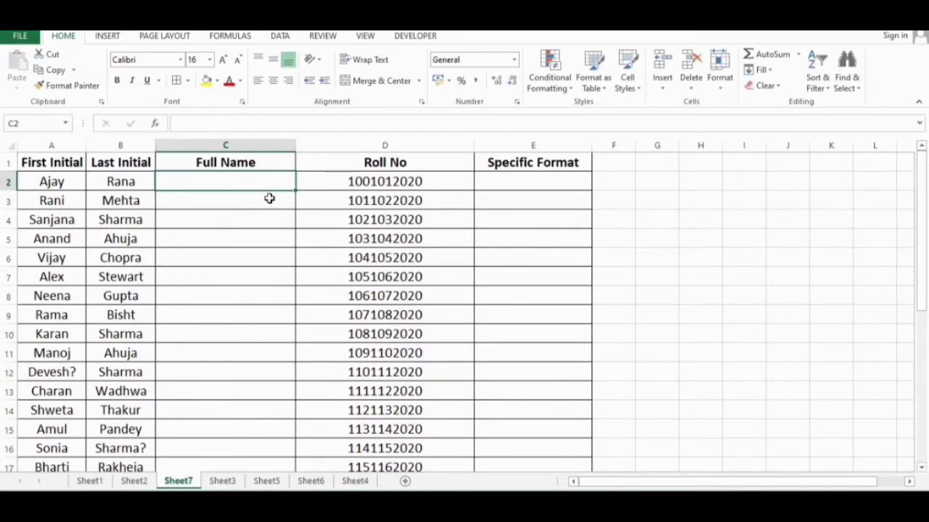
text(Ajay )
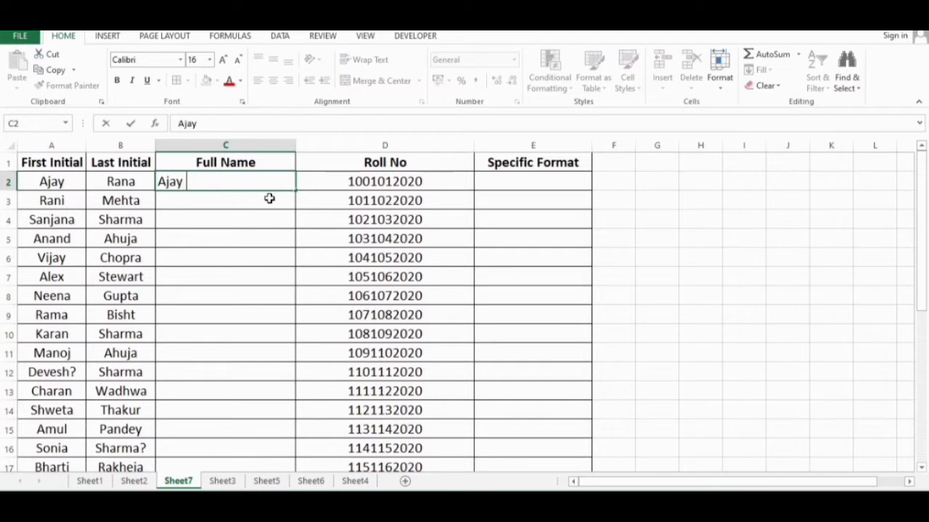
text(Rana)
key(Return)
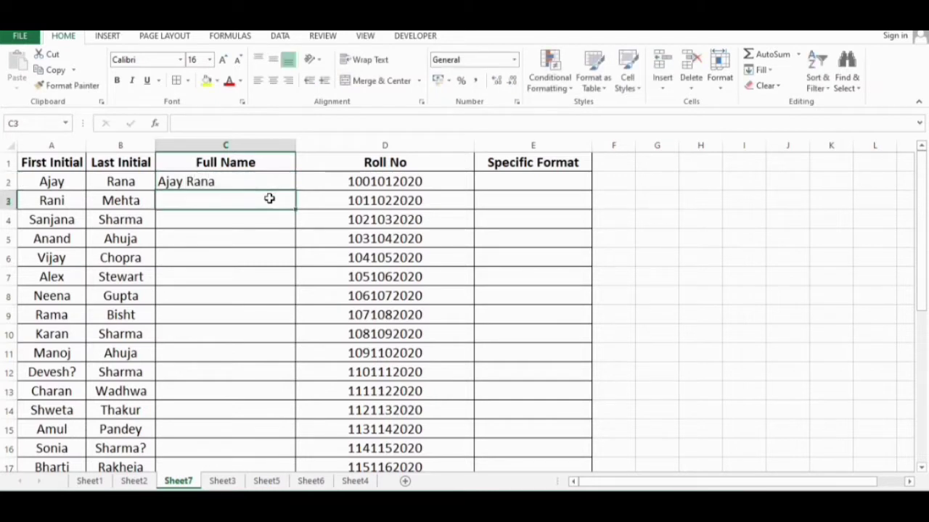
click(249, 179)
click(273, 81)
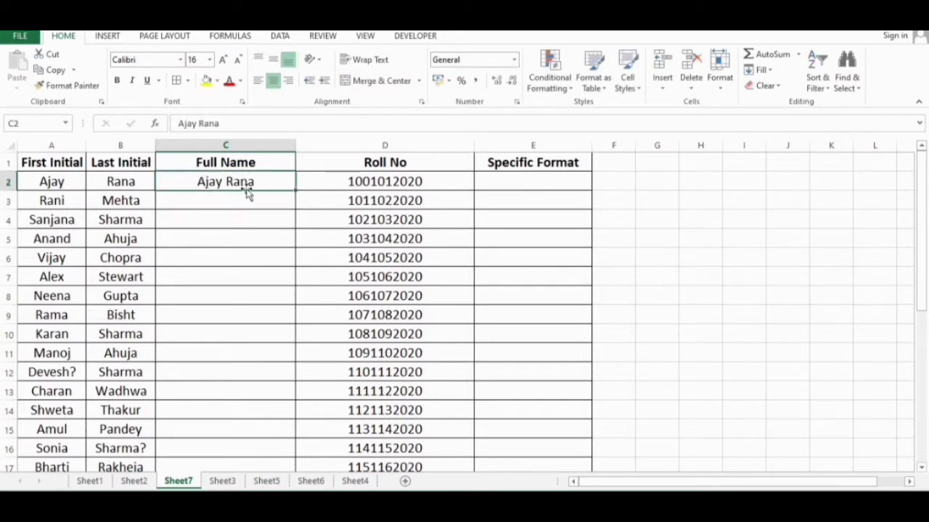
Step: Flash Fill the Full Name column from the example in C2 down through row 31
scroll(265, 193, down, 7)
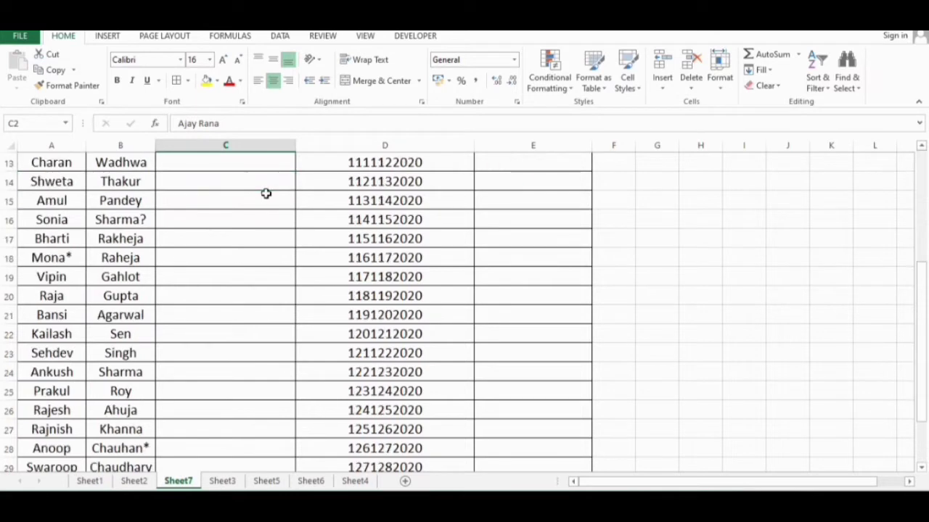
shift+click(241, 338)
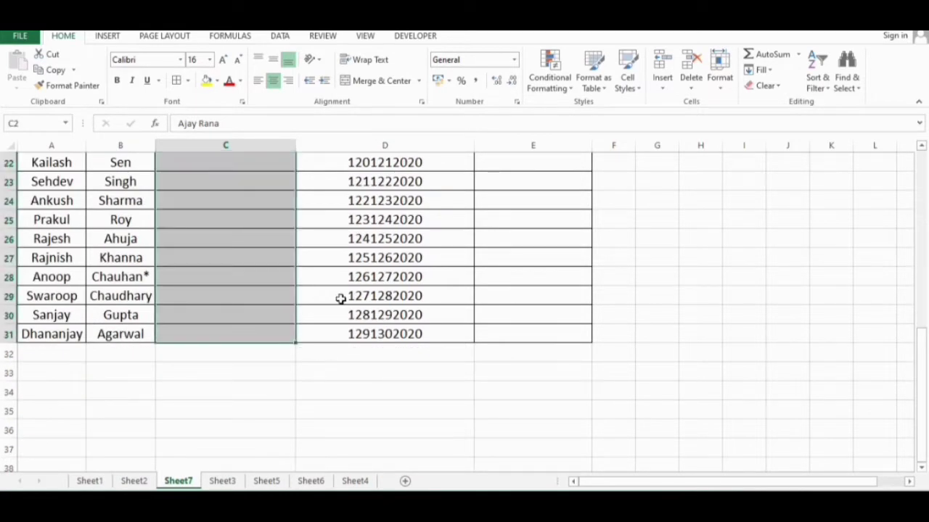
scroll(351, 314, up, 7)
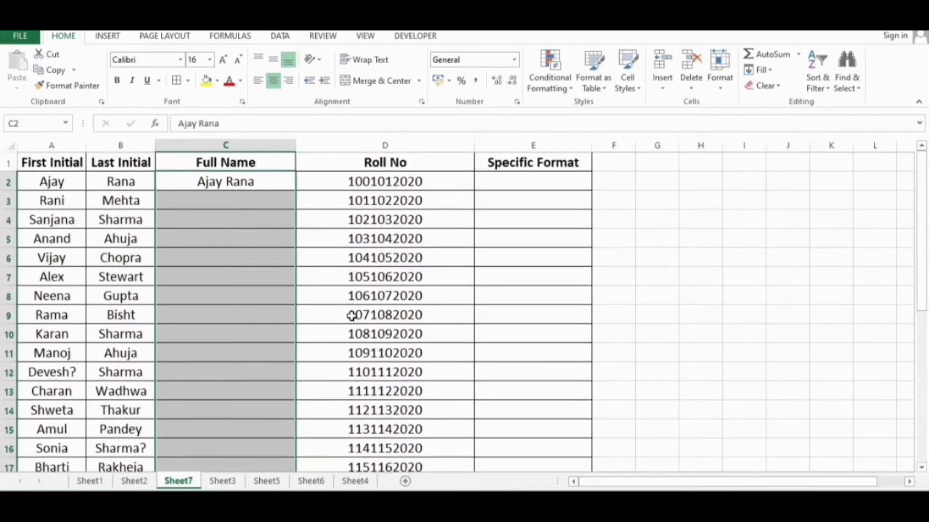
key(ctrl+e)
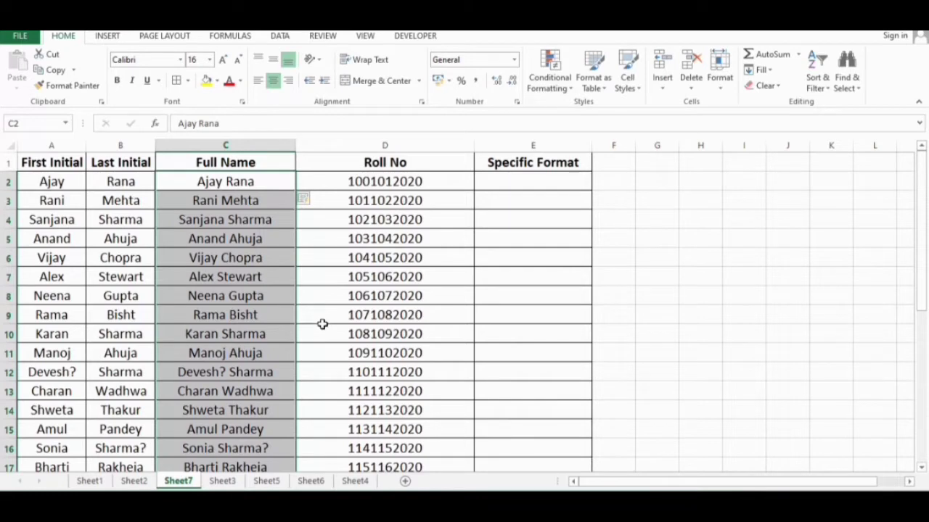
scroll(260, 217, down, 1)
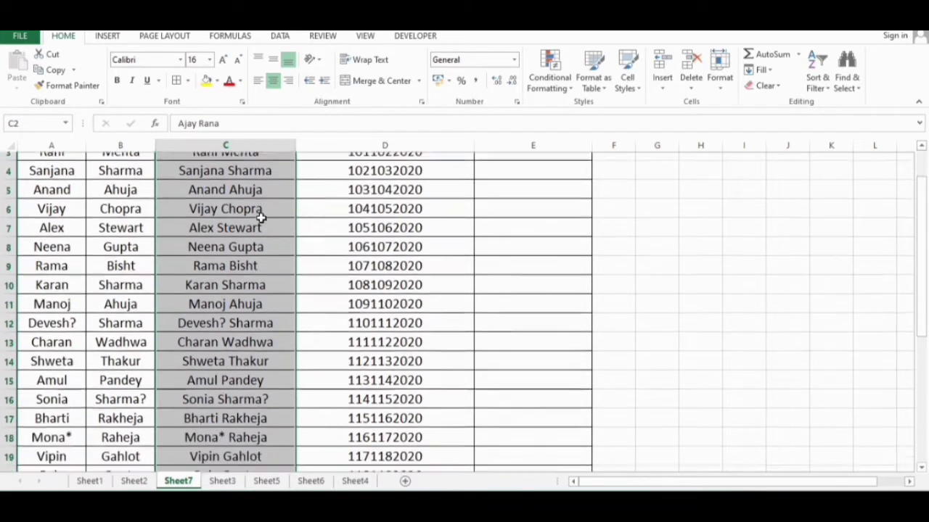
scroll(260, 217, up, 1)
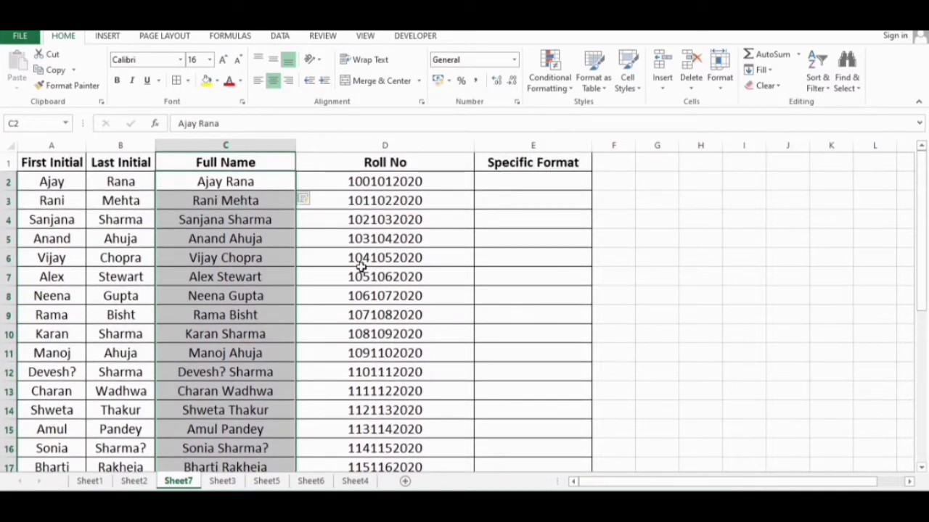
Step: Enter the D2 roll number in E2 as three hyphen-separated groups of 3, 3 and 4 digits, with the first two groups in parentheses
click(418, 263)
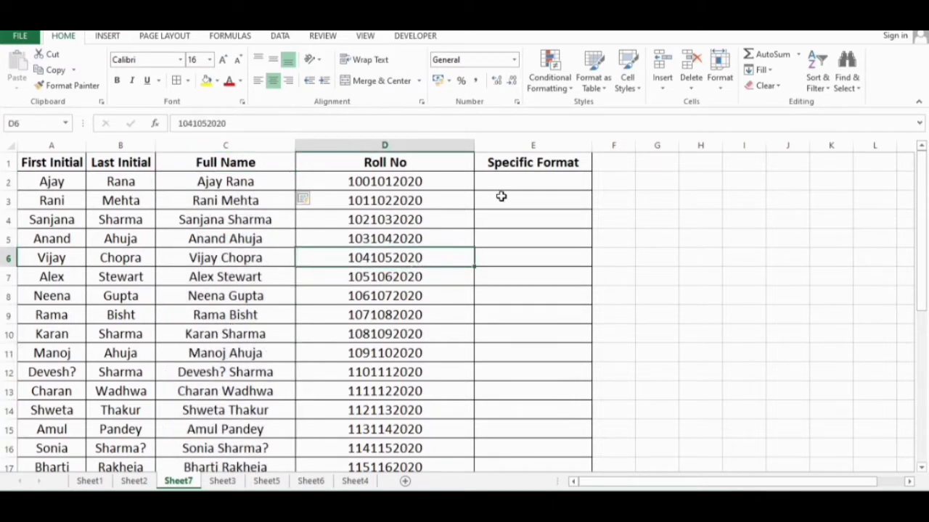
click(413, 139)
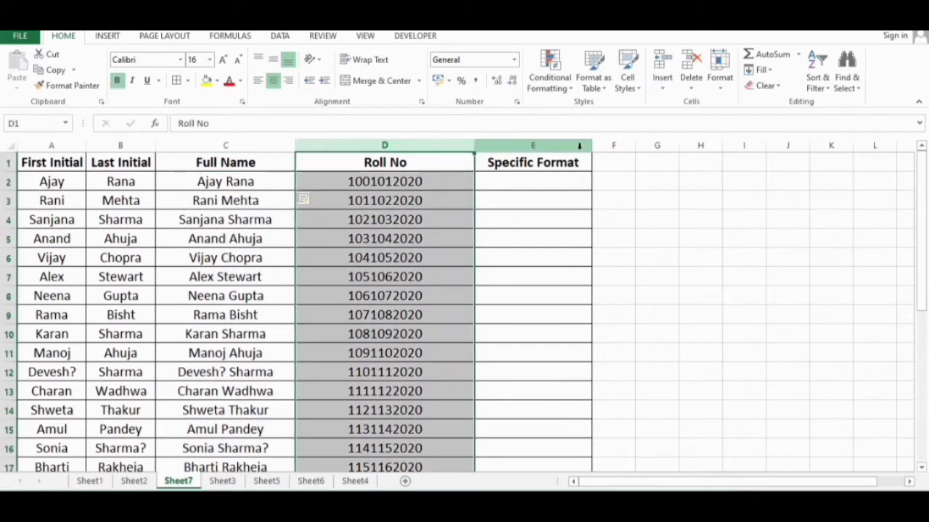
click(559, 179)
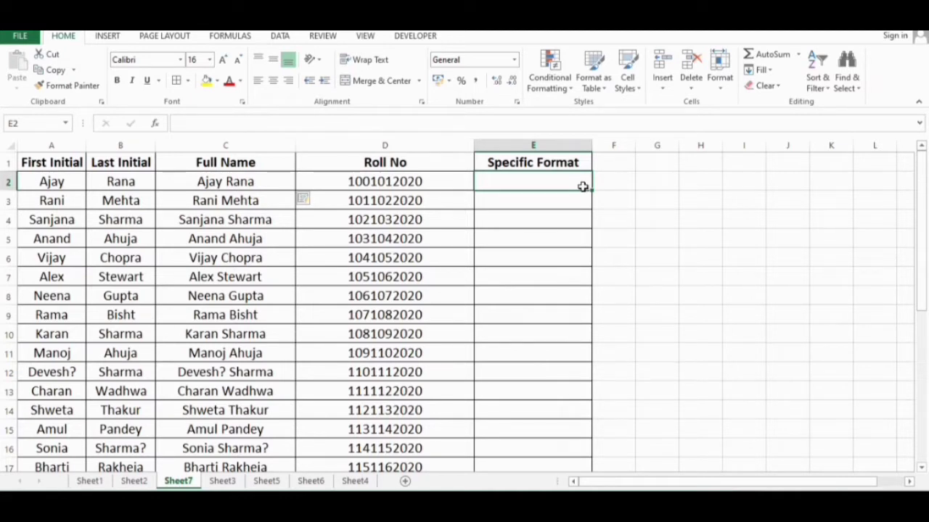
text((100)
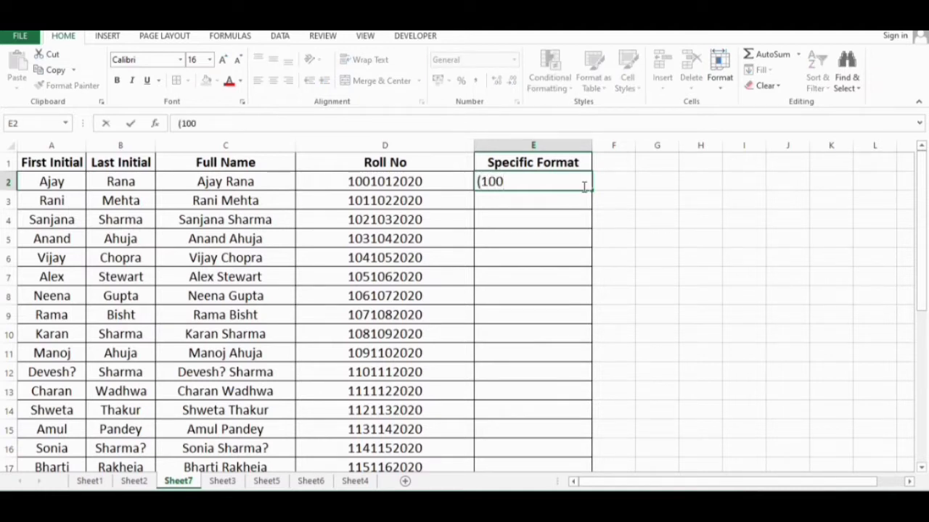
text()-(101)-20)
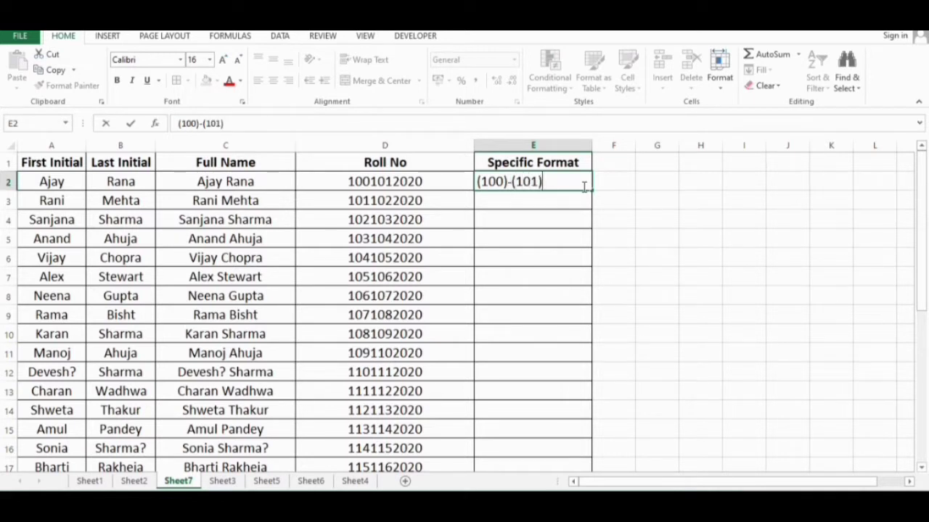
text(20)
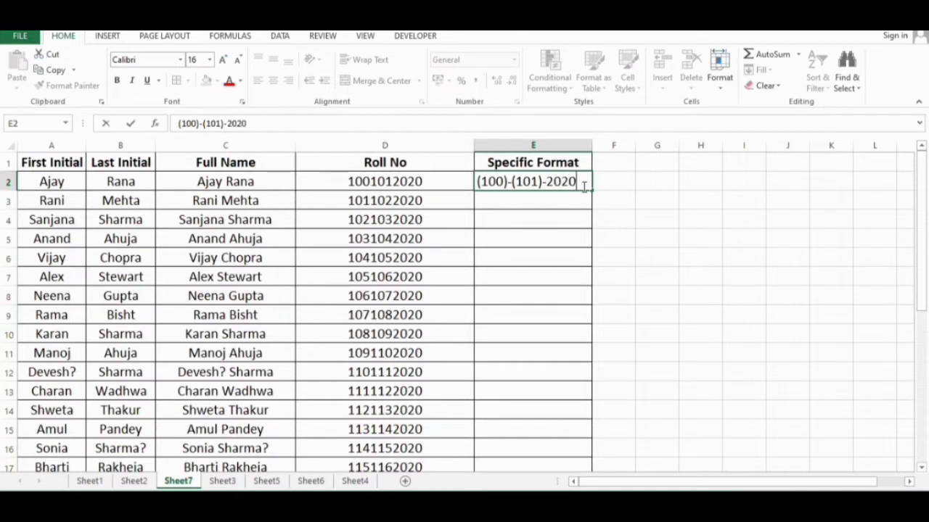
key(Return)
click(495, 176)
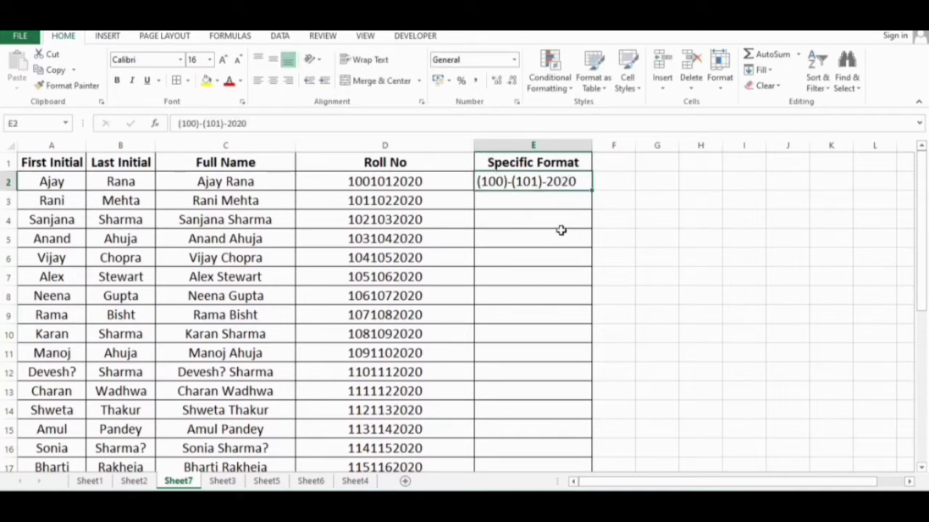
Step: Flash Fill the Specific Format column from the example in E2 through row 31 and check the filled rows
scroll(559, 236, down, 9)
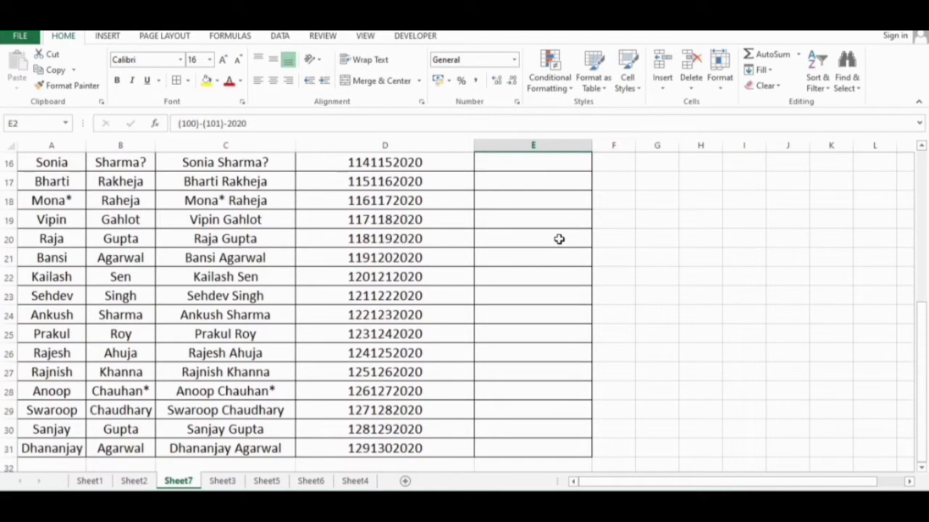
shift+click(567, 224)
scroll(566, 224, up, 9)
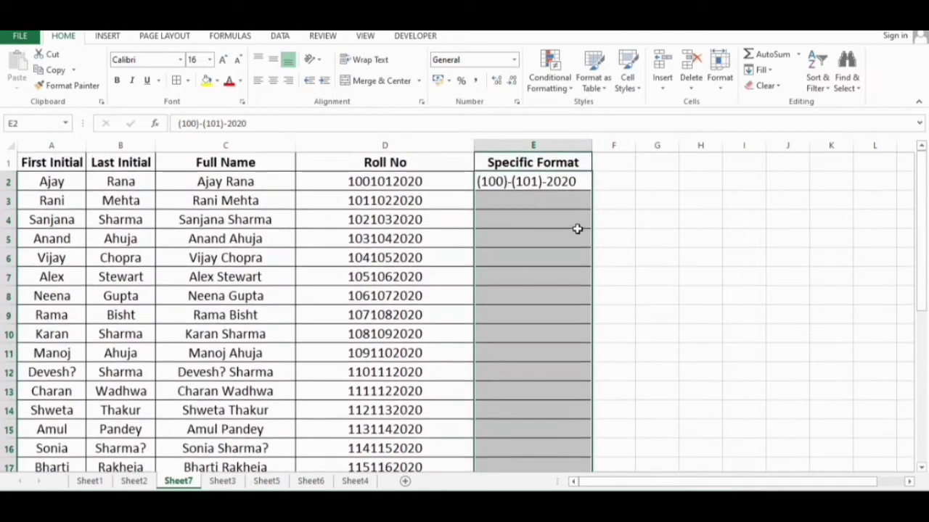
key(ctrl+e)
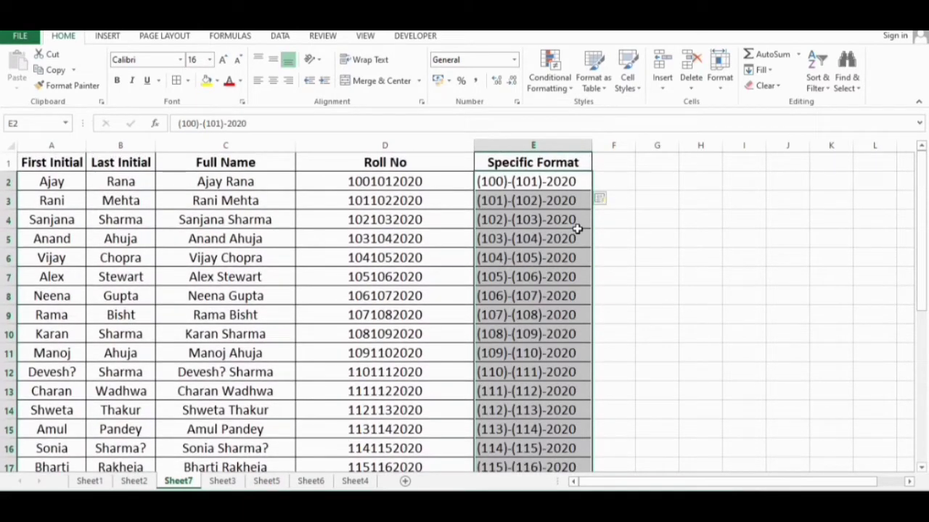
scroll(567, 245, down, 6)
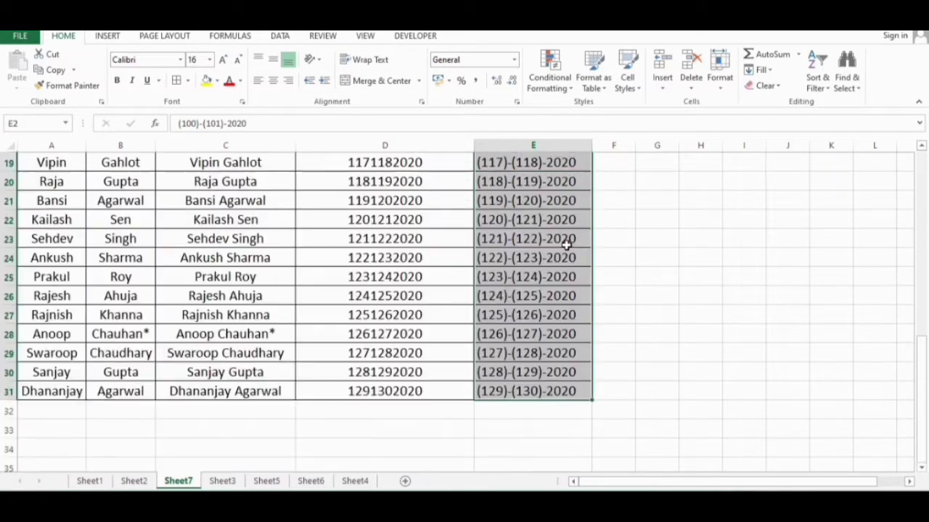
scroll(566, 243, up, 6)
click(415, 221)
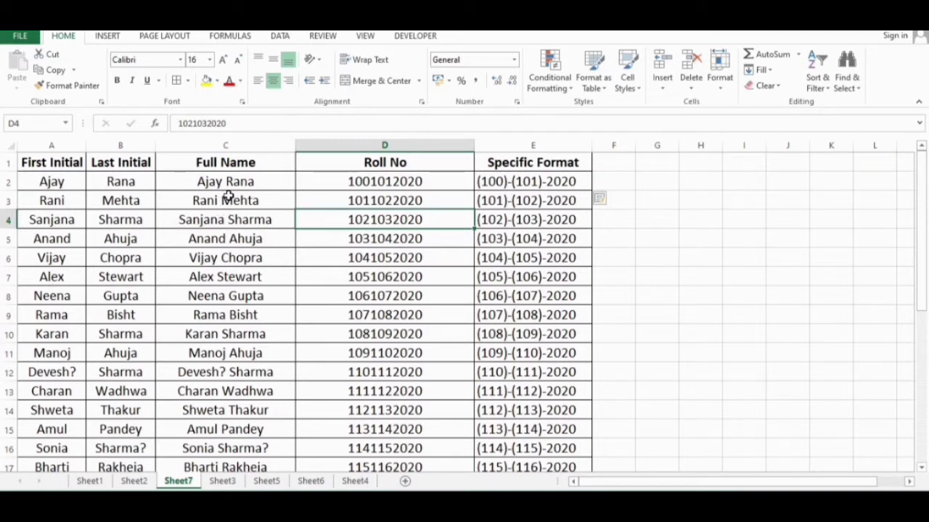
scroll(227, 195, down, 10)
scroll(227, 194, up, 10)
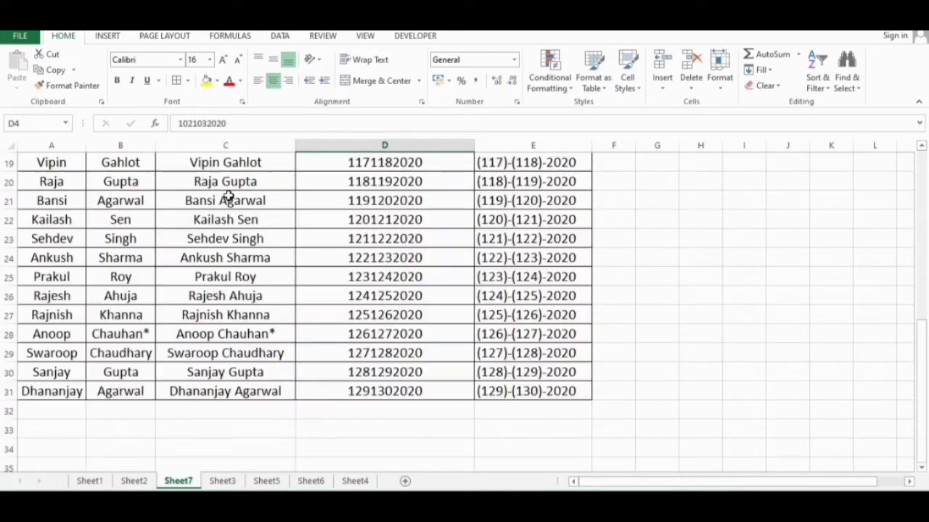
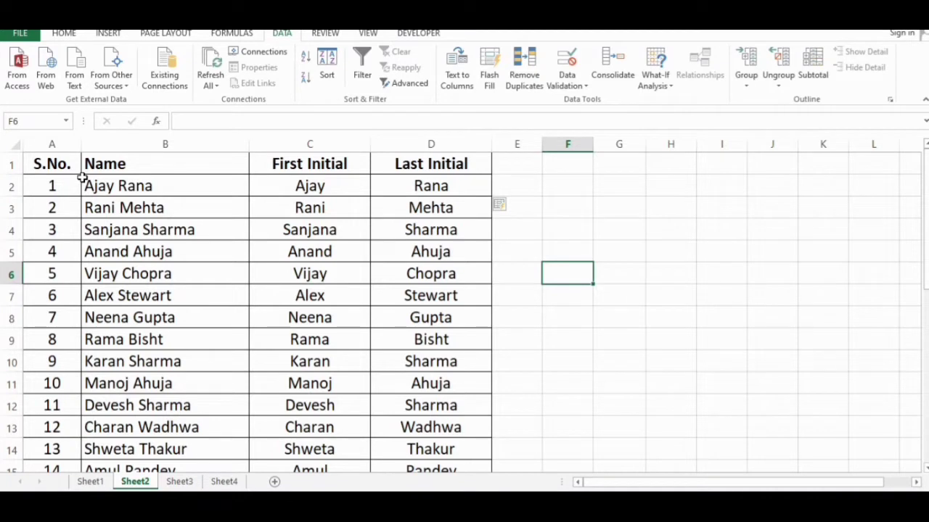
Step: Enter a question mark in cells E9 and E10 beside the name table on Sheet2
click(514, 252)
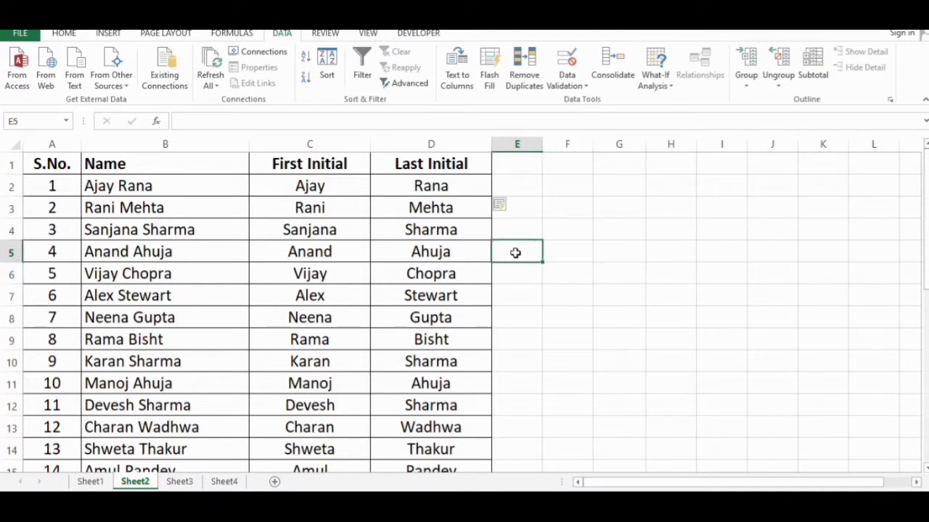
click(526, 331)
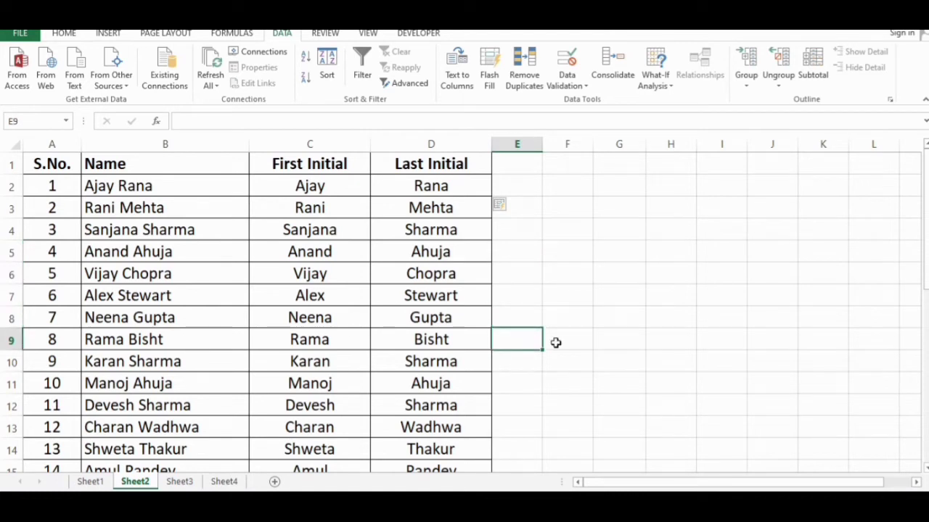
text(?)
key(Return)
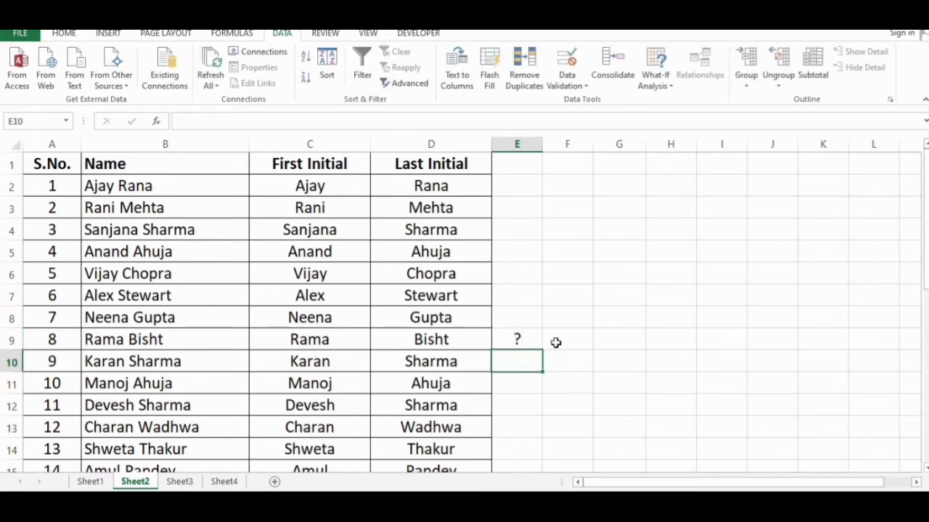
text(?)
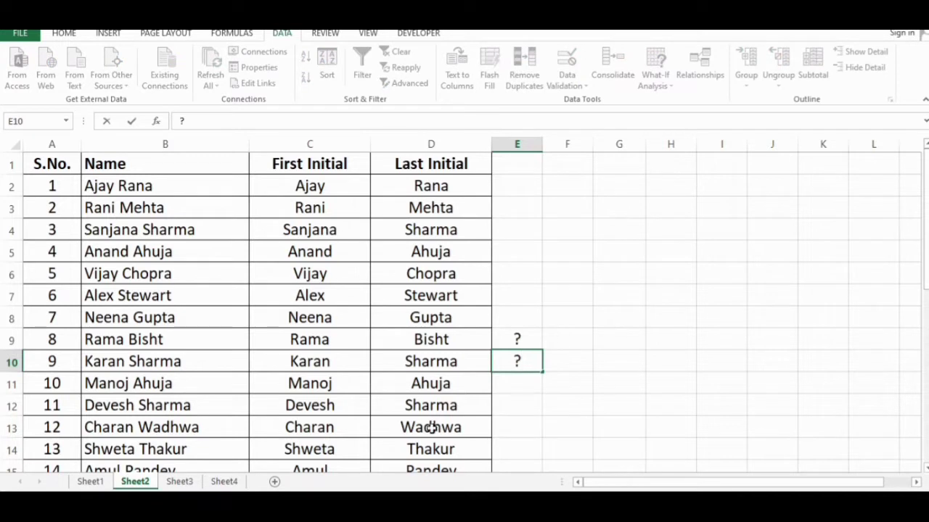
Step: Append a question mark to the first name in C12 and to the last name in D16
double_click(364, 406)
text(?)
key(Return)
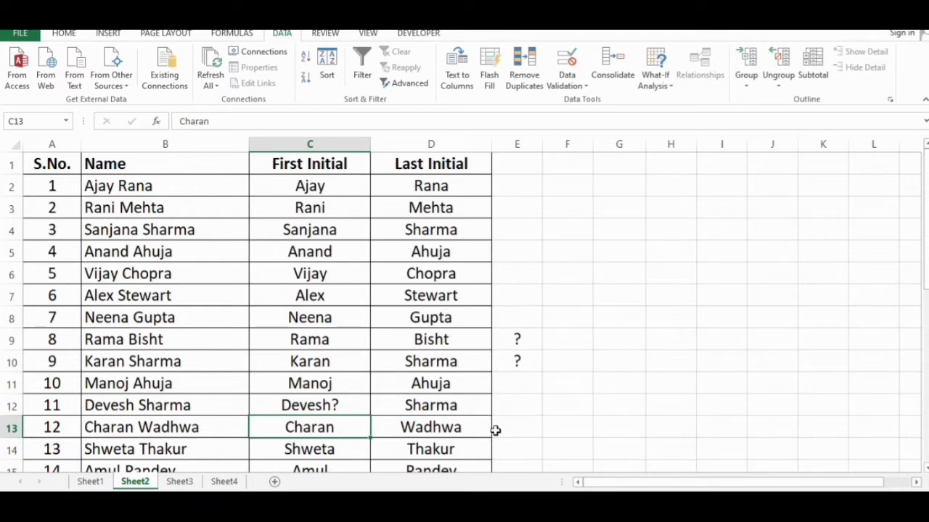
scroll(492, 418, down, 3)
click(450, 296)
double_click(460, 296)
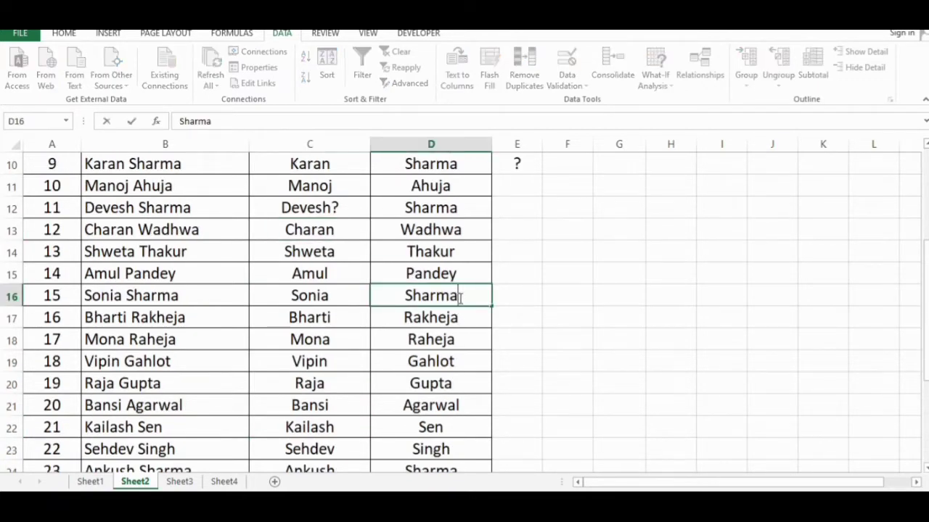
text(?)
key(Return)
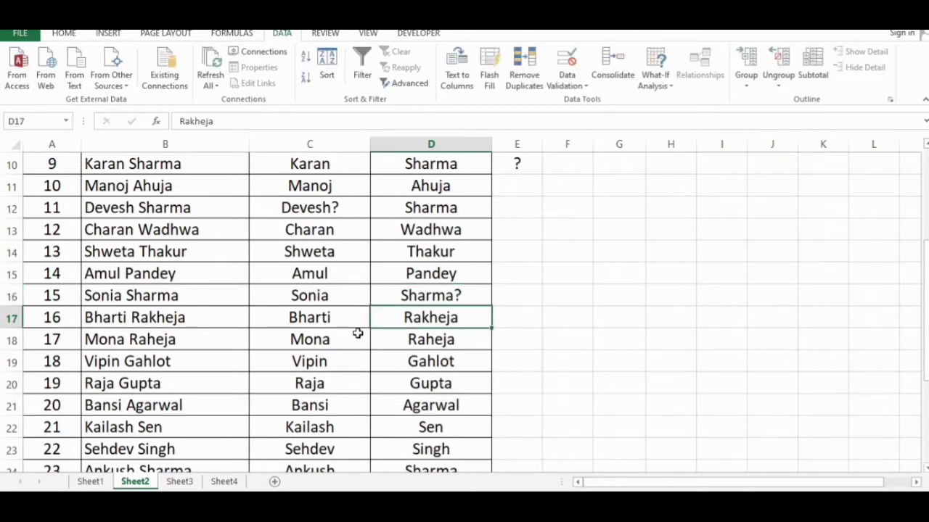
Step: Append an asterisk to the first name in C18
double_click(359, 335)
text(*)
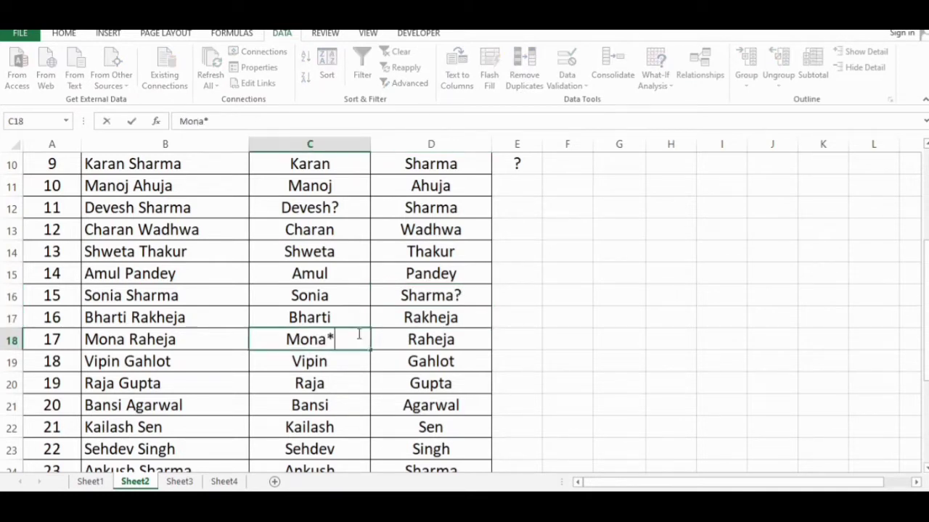
key(Return)
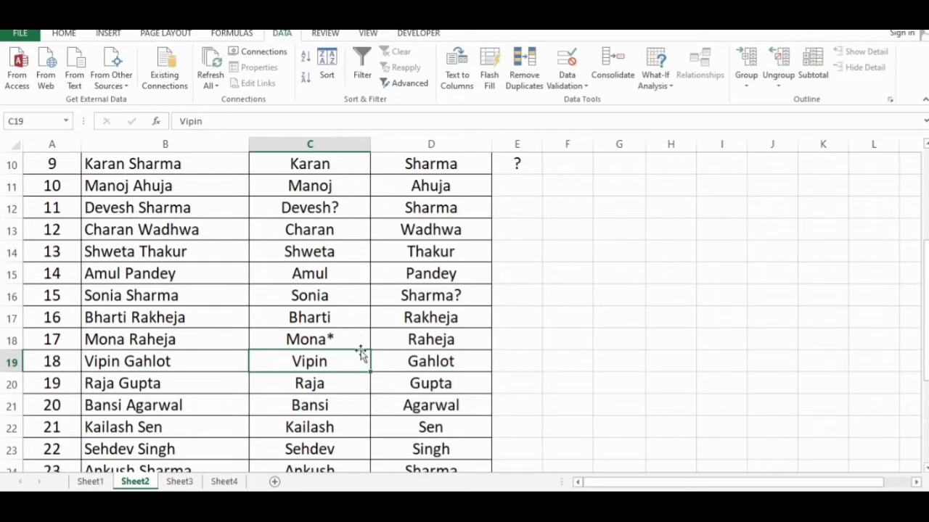
click(506, 404)
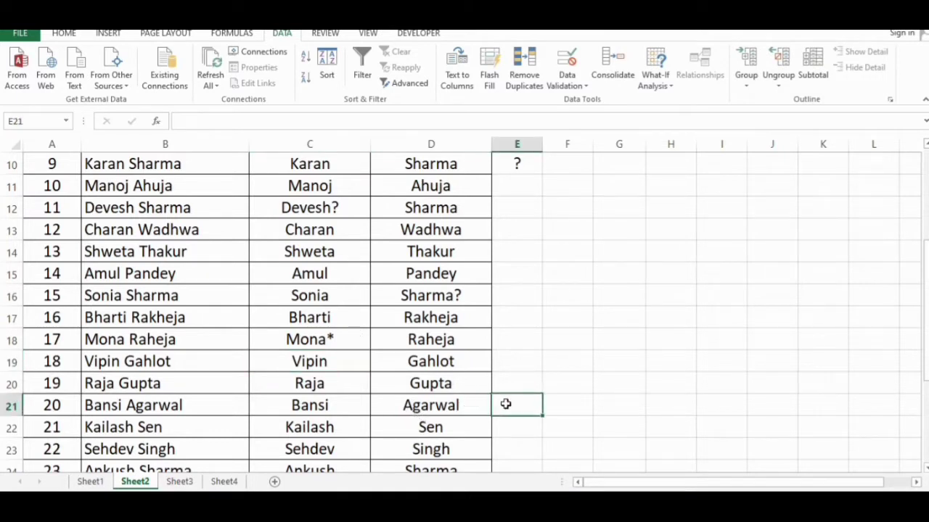
Step: Enter an asterisk in cells E21, E22 and E23 beside the name table
text(*)
key(Return)
text(*)
key(Return)
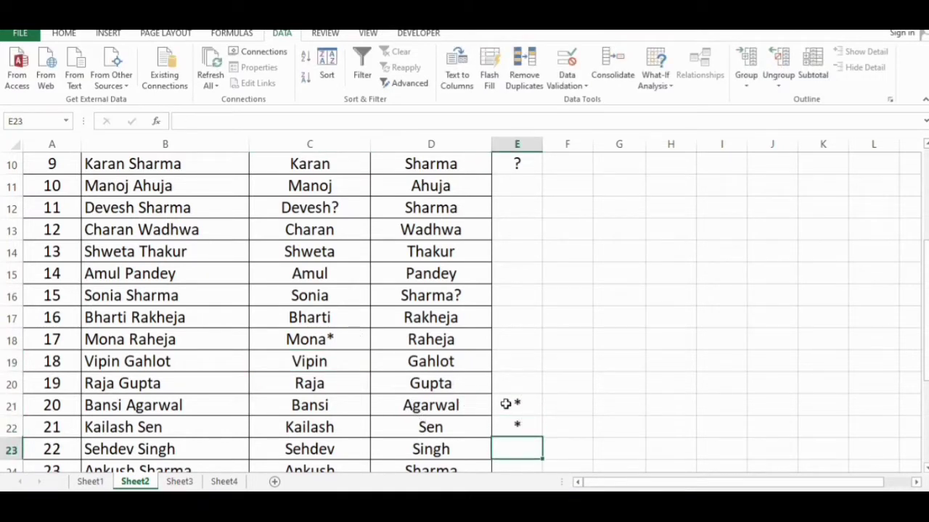
text(*)
key(Return)
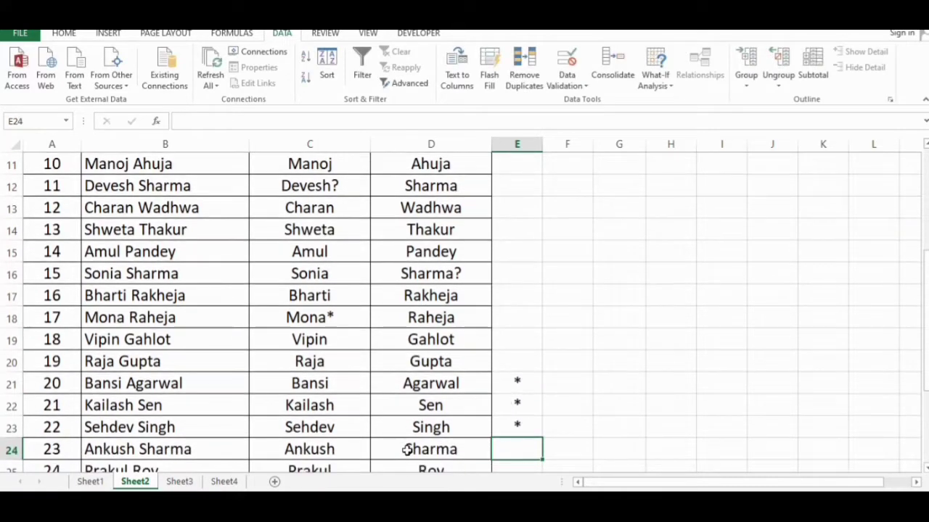
Step: Append an asterisk to the last name in D28
scroll(411, 448, down, 3)
click(473, 339)
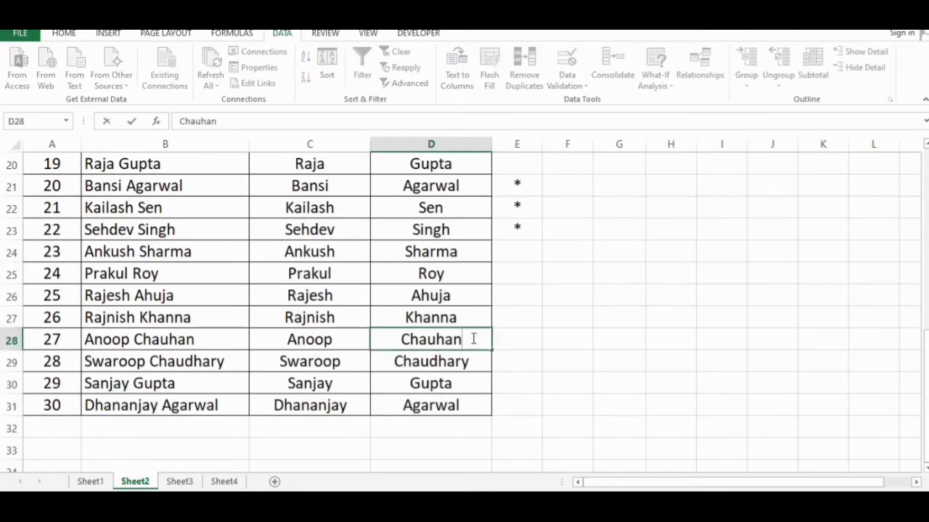
text(*)
key(Return)
Step: Search the sheet for the first name from row 2 in all capitals and step through its matches
scroll(472, 338, up, 6)
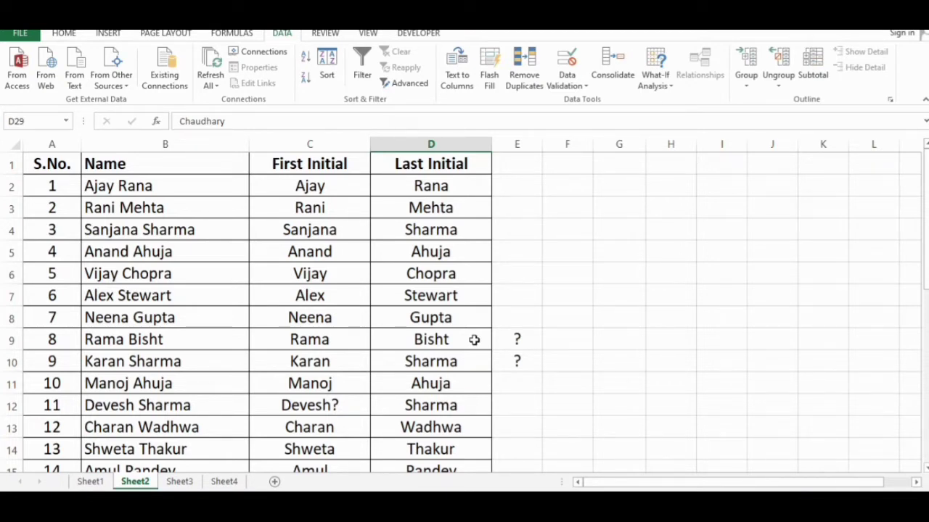
key(ctrl+f)
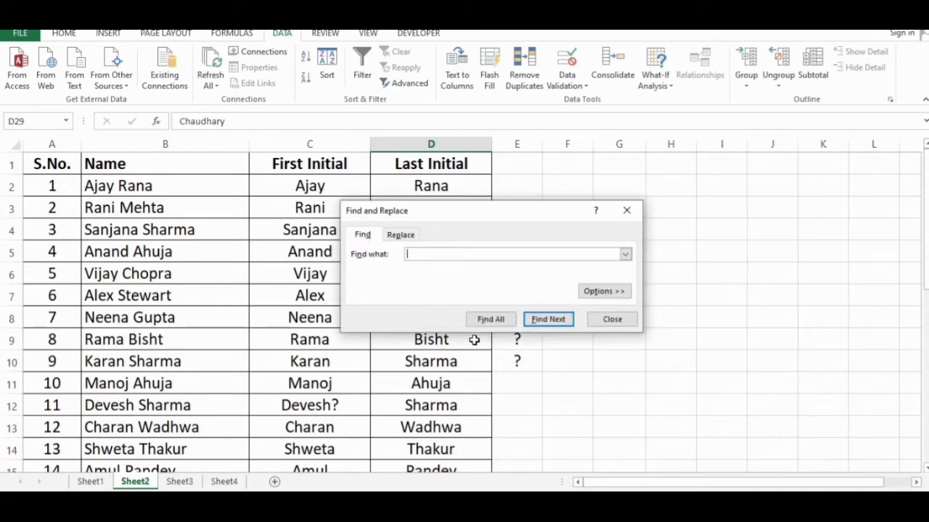
text(AJAY)
key(Return)
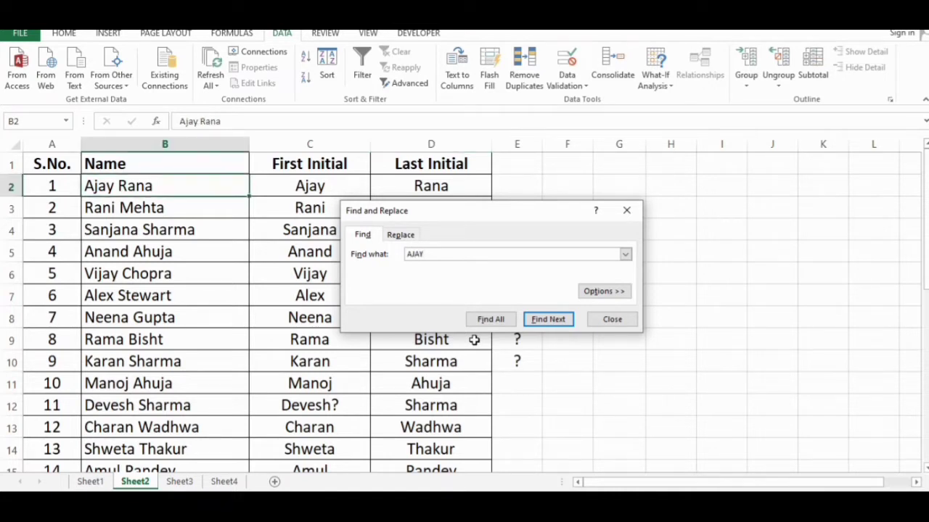
key(Return)
key(Return)
key(Return)
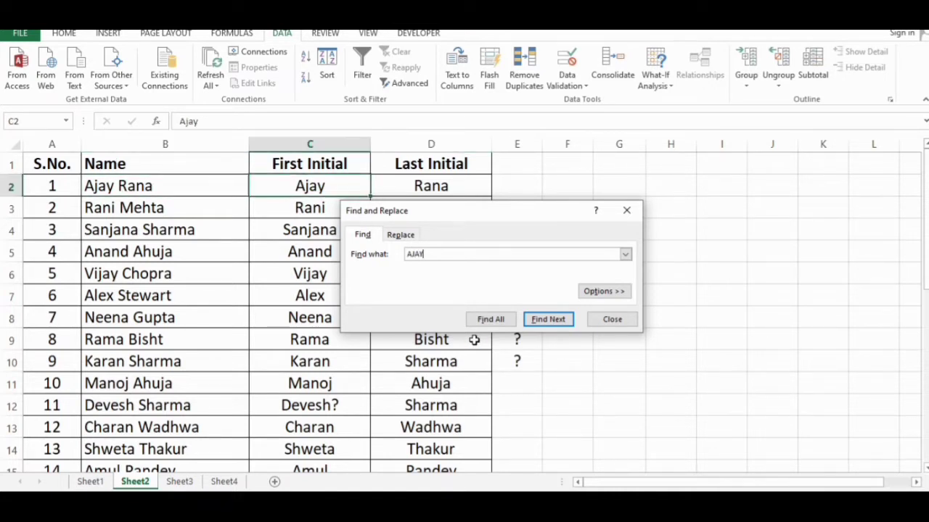
Step: Search for the first name from row 8 with an initial capital and step through its matches
key(BackSpace)
key(BackSpace)
key(BackSpace)
key(BackSpace)
text(nEENA)
key(BackSpace)
key(BackSpace)
key(BackSpace)
key(BackSpace)
key(BackSpace)
text(Neena)
key(Return)
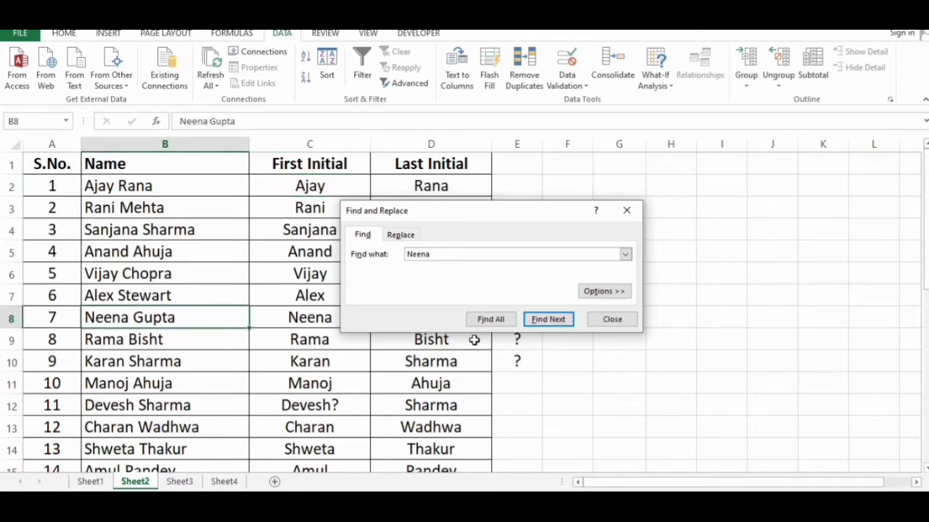
key(Return)
Step: Repeat the search for row 8's first name in all lowercase and step through its matches
key(BackSpace)
key(BackSpace)
key(BackSpace)
key(BackSpace)
key(BackSpace)
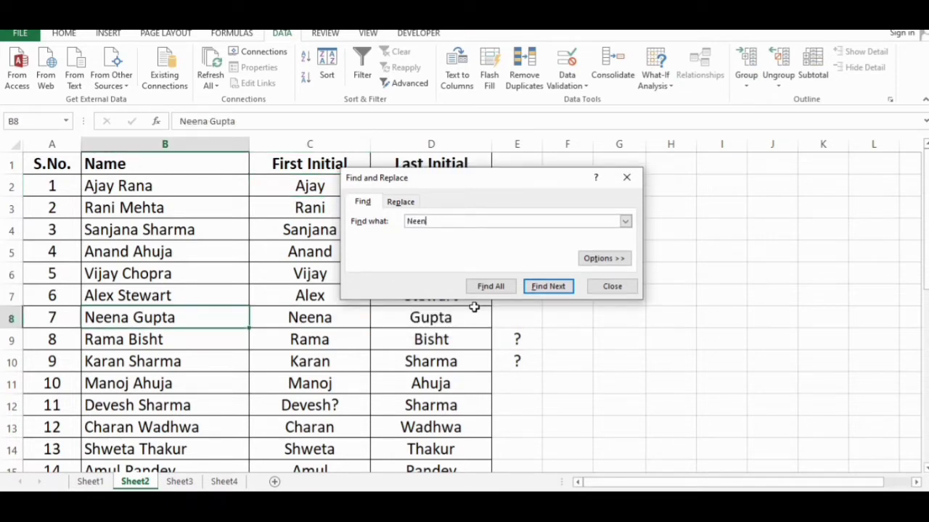
text(neena)
key(Return)
key(Return)
key(Return)
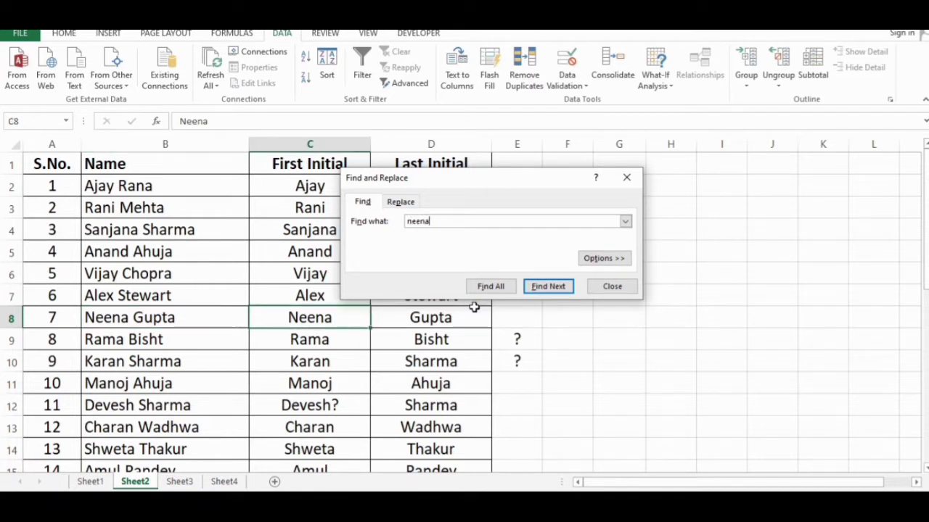
Step: Search the sheet for a plain ? and step through the matches from row 9 to cell A14
key(BackSpace)
key(BackSpace)
key(BackSpace)
key(BackSpace)
key(BackSpace)
text(?)
key(Return)
key(Return)
key(Return)
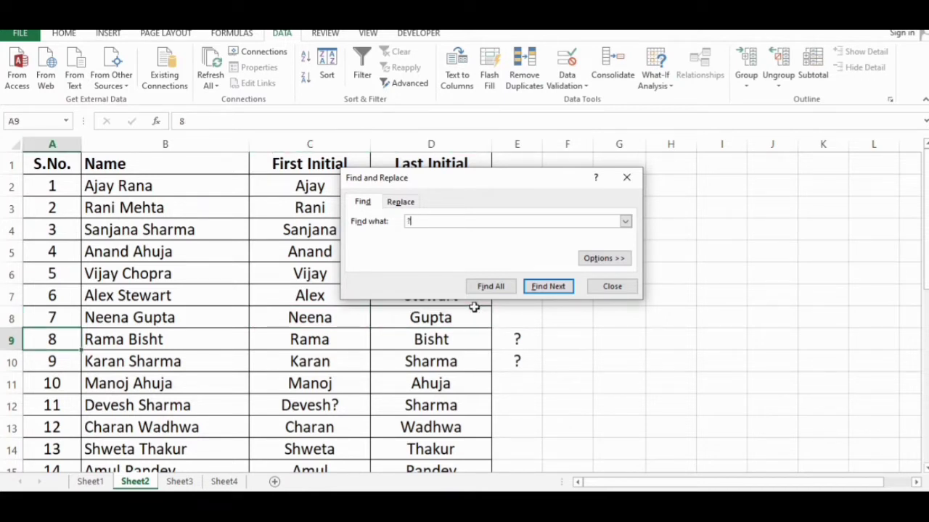
key(Return)
key(Return)
key(Return)
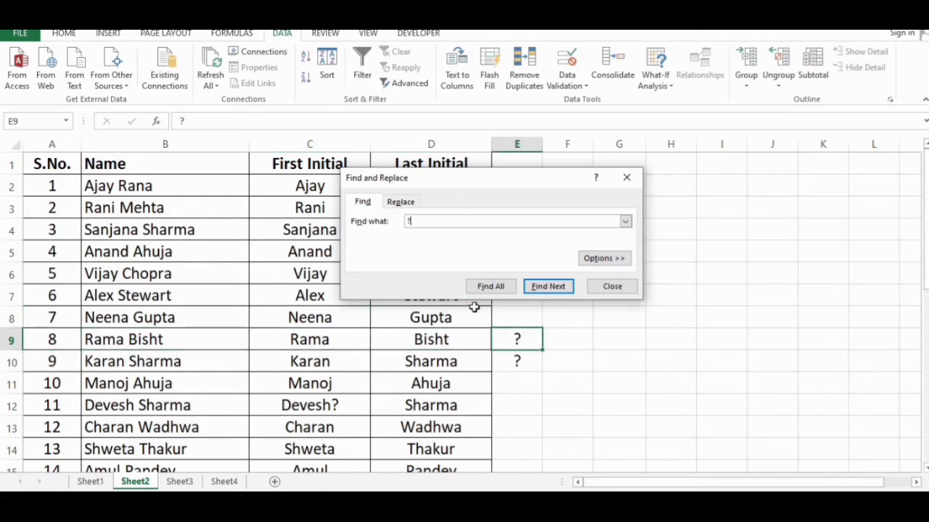
key(Return)
key(Return)
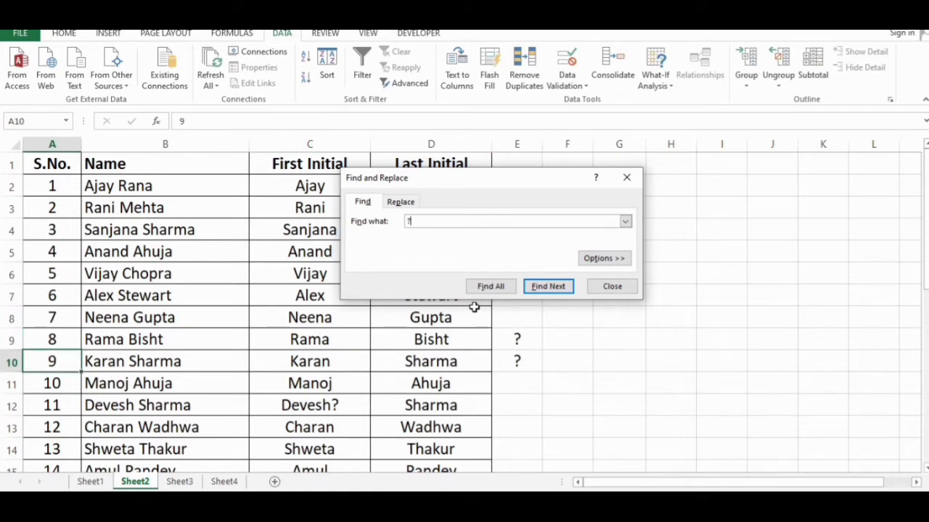
key(Return)
key(Return)
key(Return)
key(Return)
key(Return)
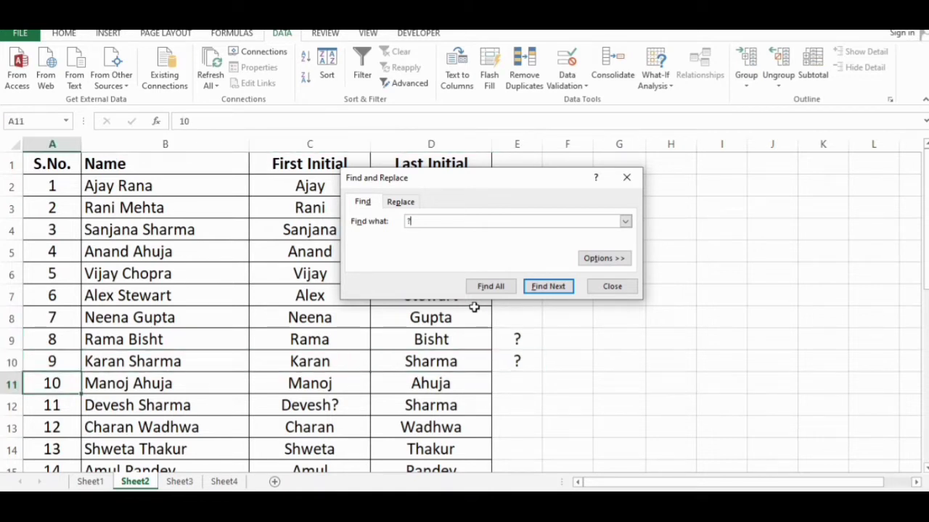
key(Return)
key(Return)
key(Return)
key(Return)
key(Return)
key(Return)
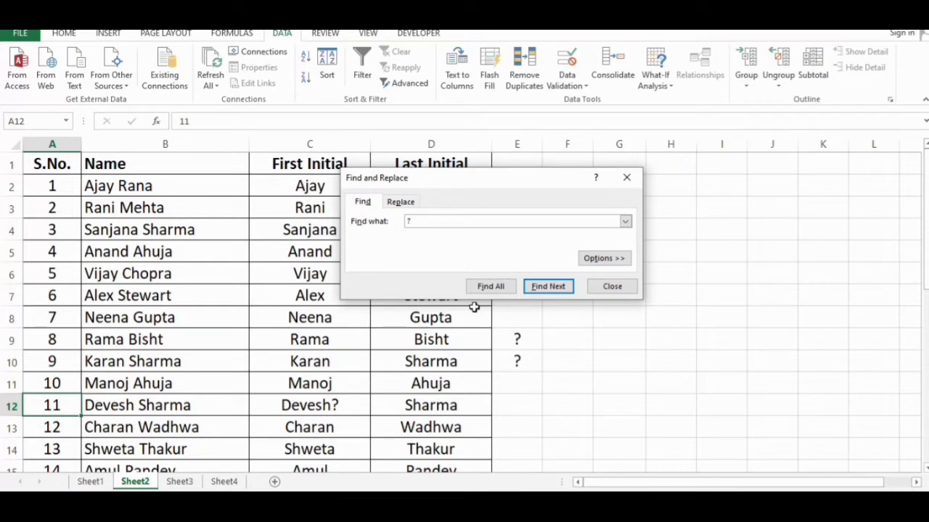
key(Return)
key(Return)
key(Return)
key(Return)
key(Return)
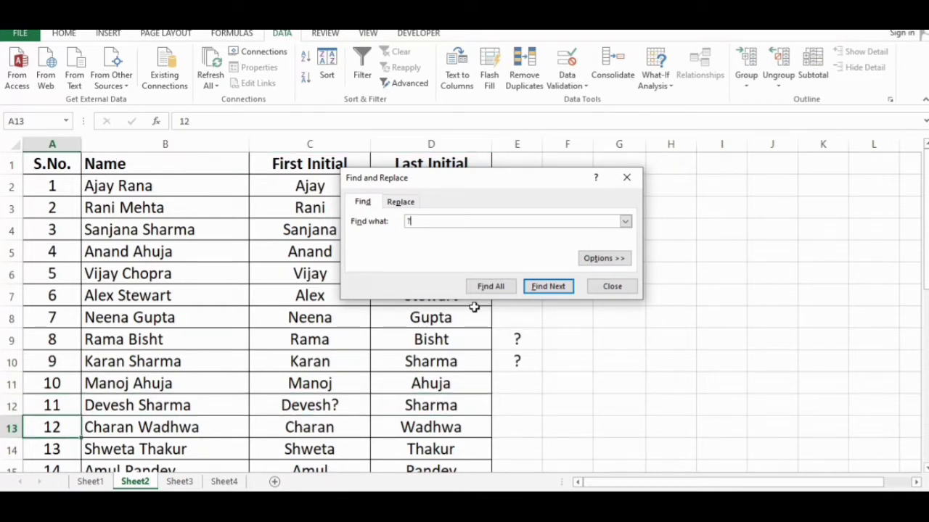
key(Return)
key(Return)
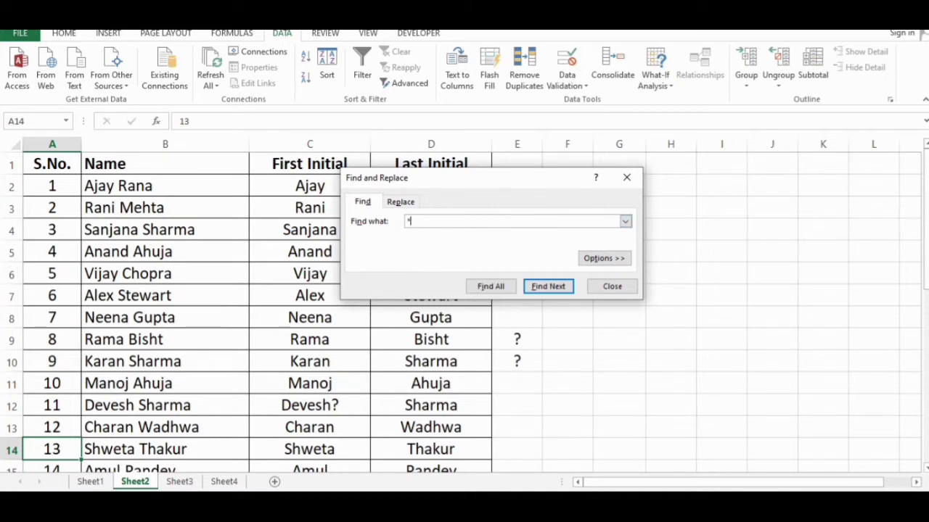
Step: Search for a plain *, step through the matches from B14 to D17, and close Find and Replace
key(Return)
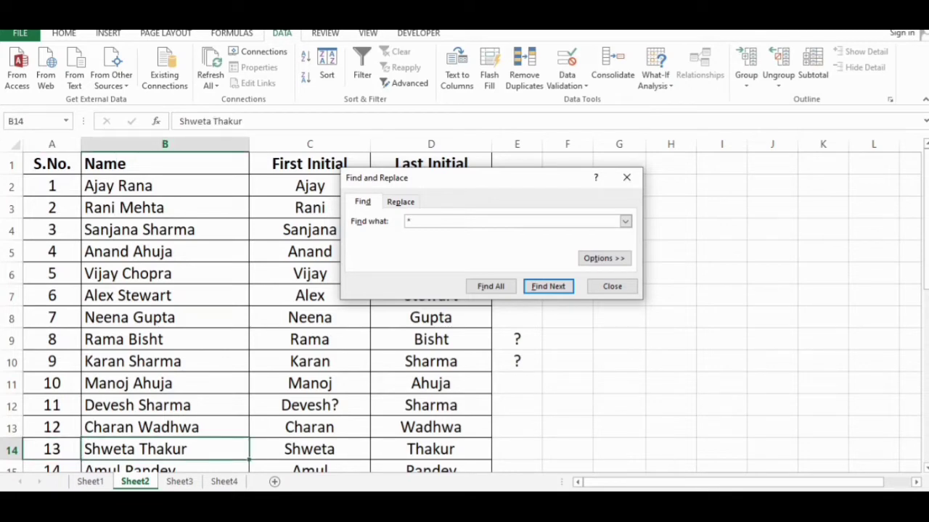
key(Return)
key(Return)
key(Return)
key(Return)
key(Return)
key(Return)
key(Return)
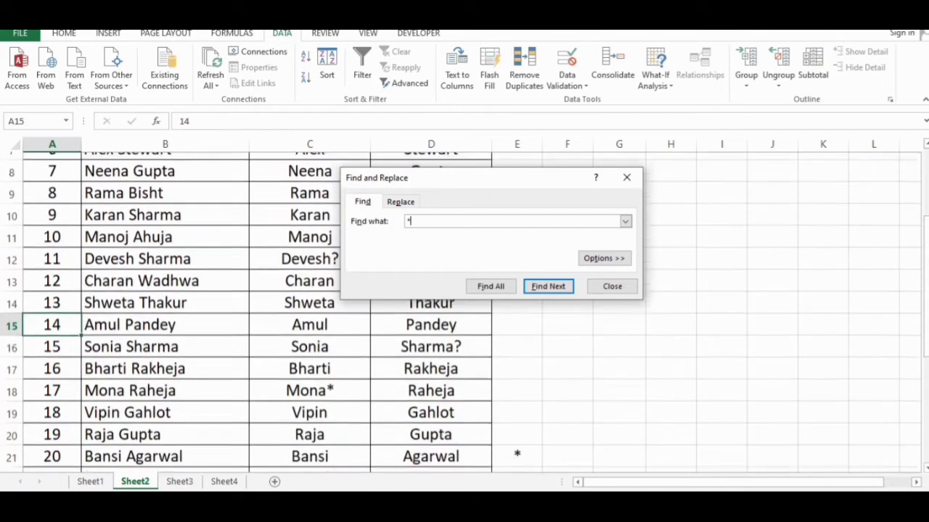
key(Return)
key(Return)
key(Return)
key(Return)
key(Return)
key(Return)
key(Return)
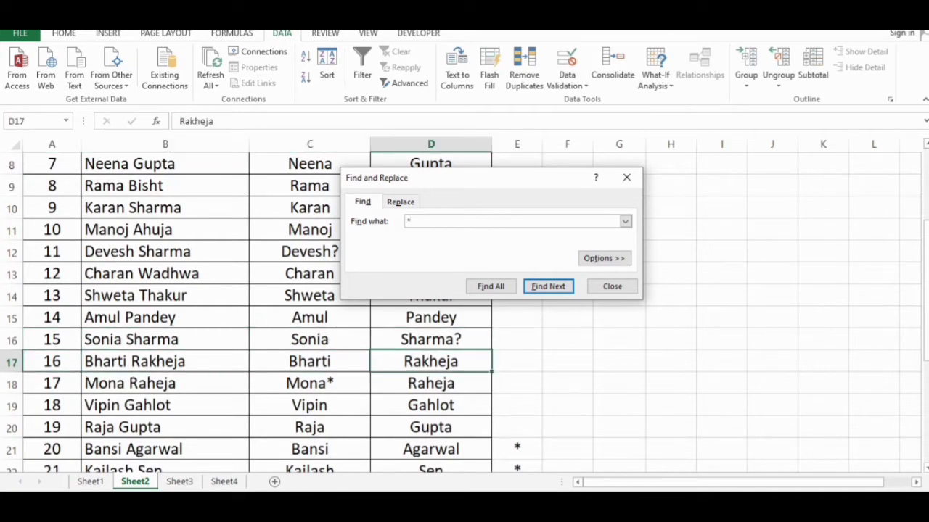
click(611, 286)
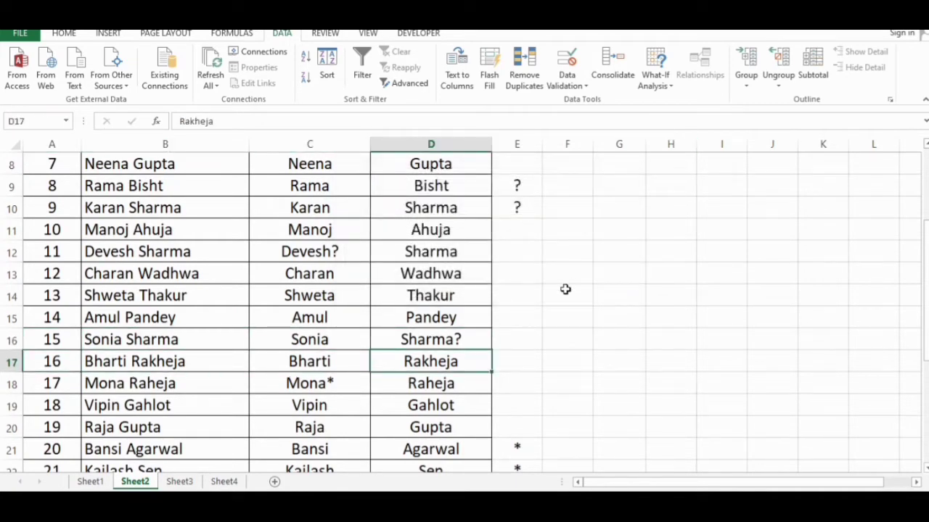
Step: Search the sheet for literal question marks with ~? and step through all matches
scroll(565, 289, up, 3)
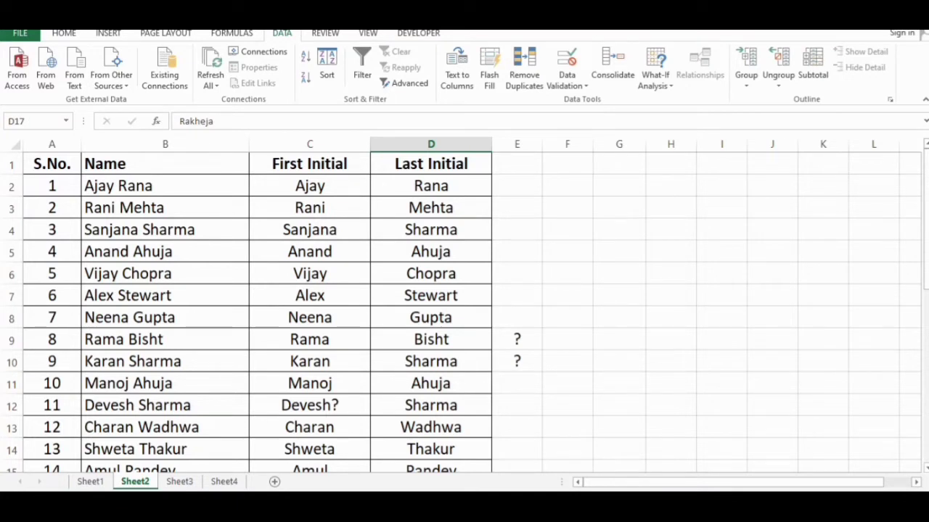
key(ctrl+f)
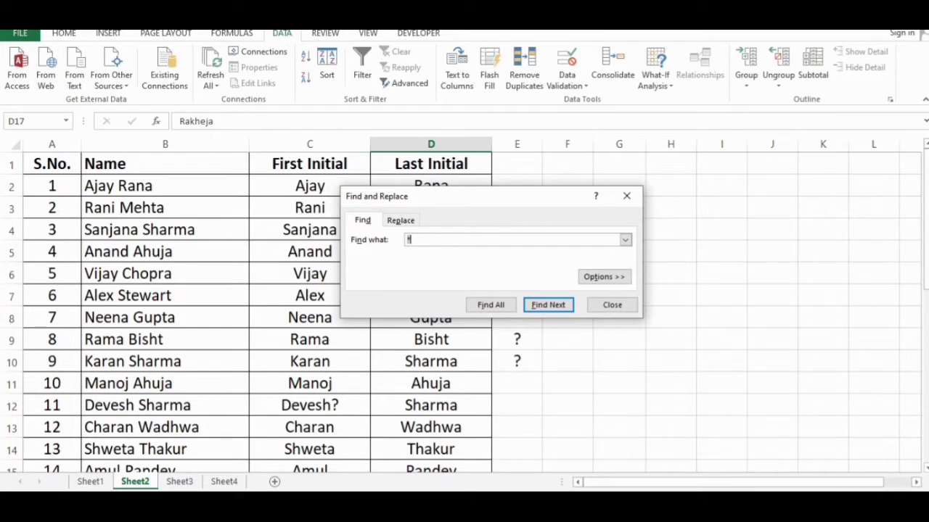
text(~?)
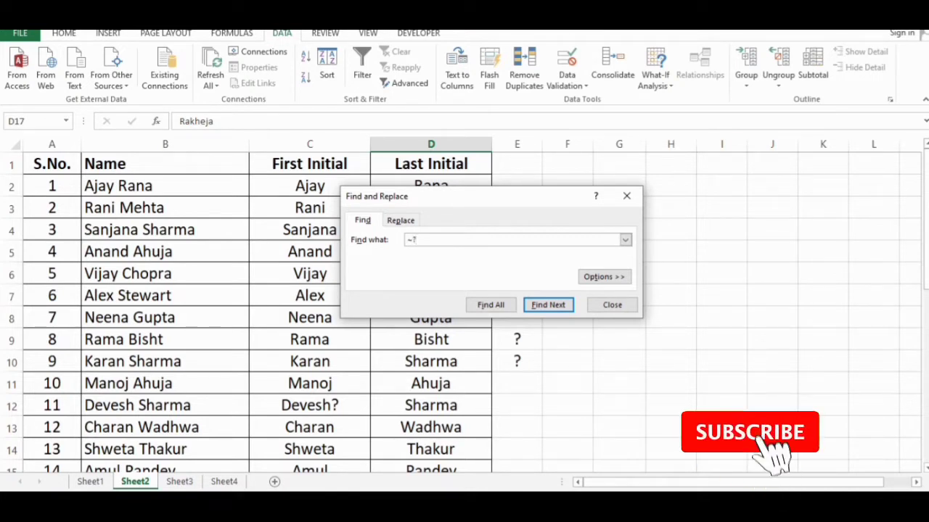
key(Return)
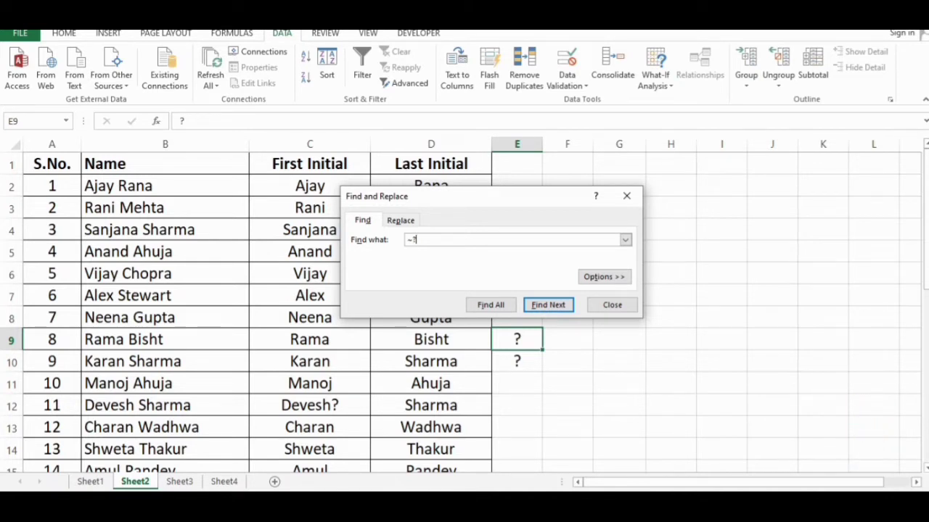
key(Return)
key(Return)
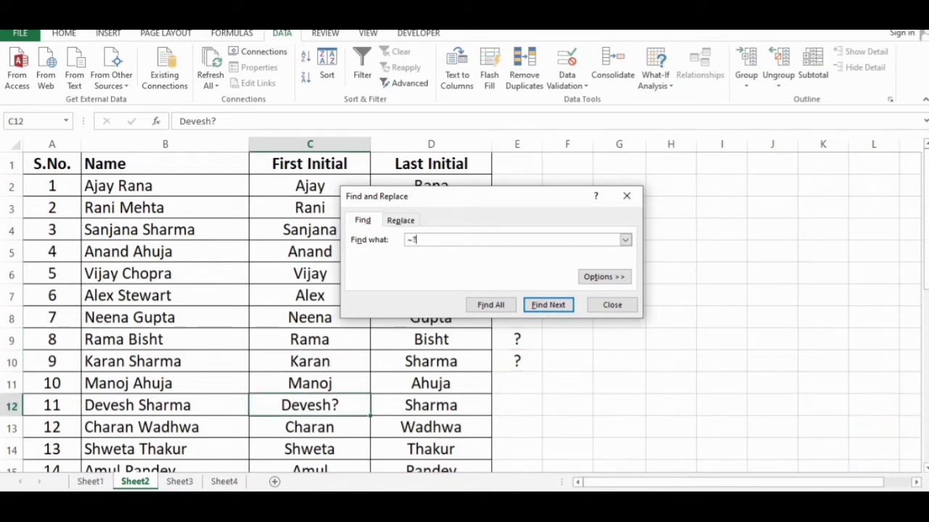
key(Return)
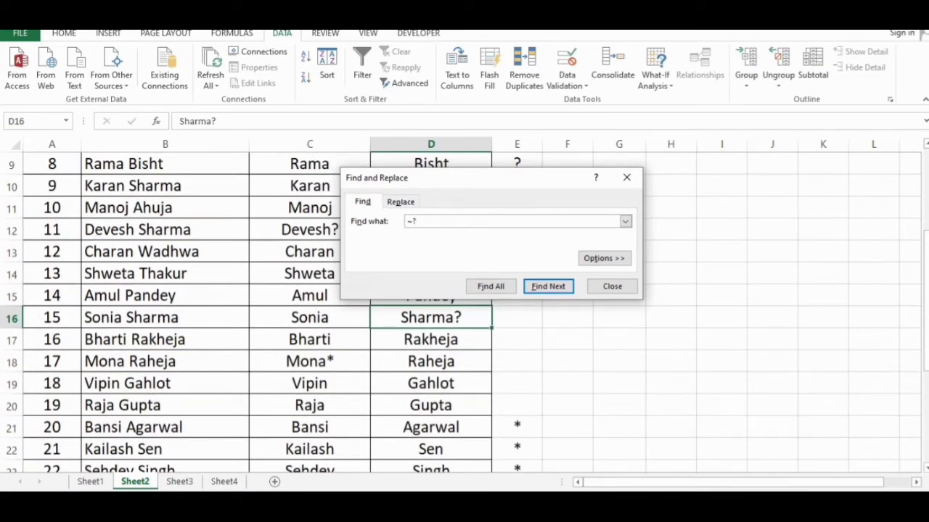
key(Return)
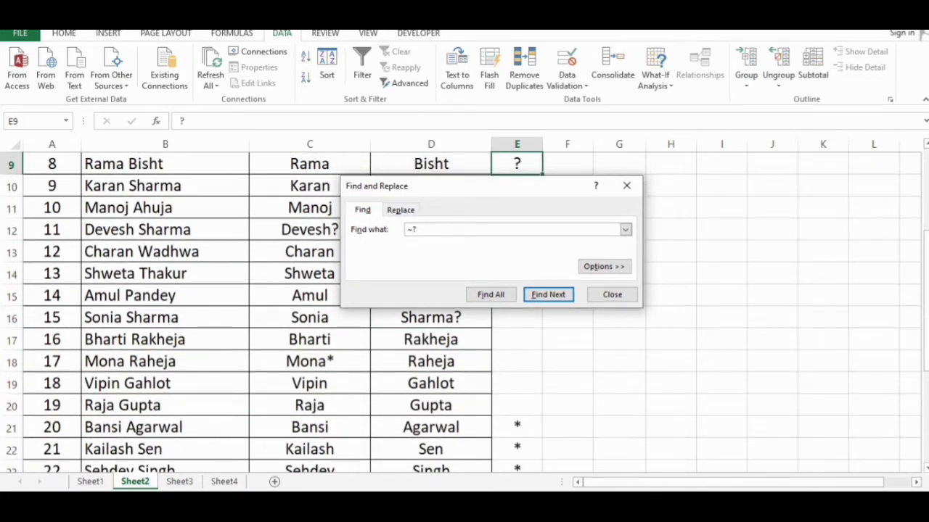
key(Return)
key(Return)
key(Return)
key(Return)
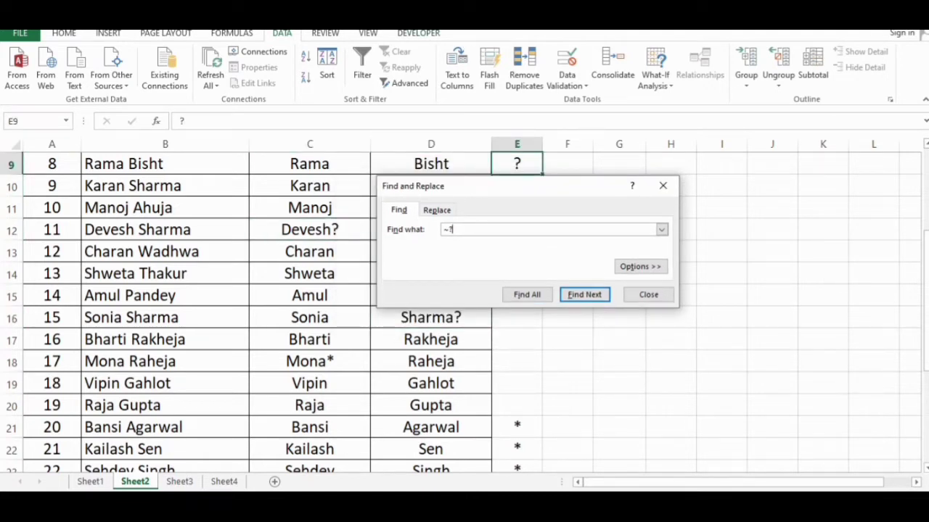
Step: Search again for a plain * without the tilde and step through the matches in row 10
key(BackSpace)
key(BackSpace)
text(*)
key(Return)
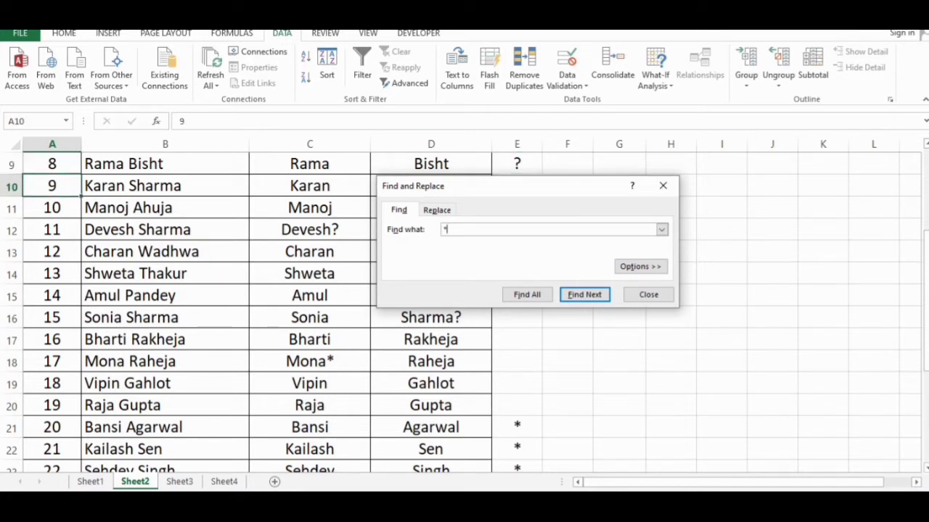
key(Return)
key(Return)
key(Return)
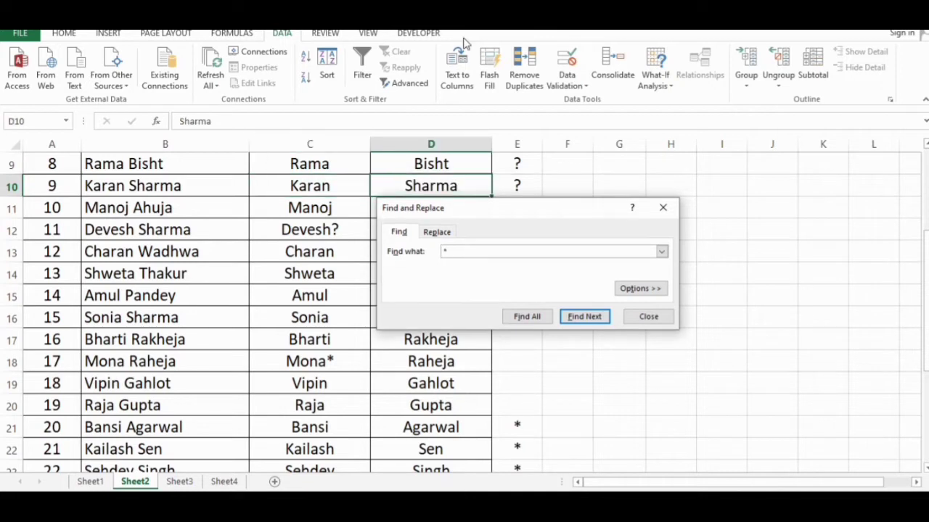
Step: Search for literal asterisks with ~*, step through the matches, and move the Find and Replace dialog off the table
key(BackSpace)
text(~*)
key(Return)
key(Return)
key(Return)
key(Return)
key(Return)
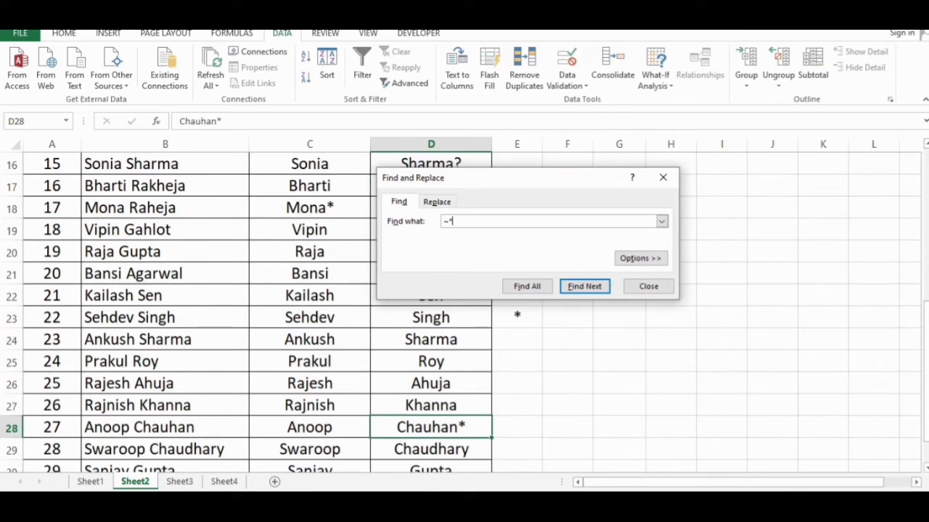
key(Return)
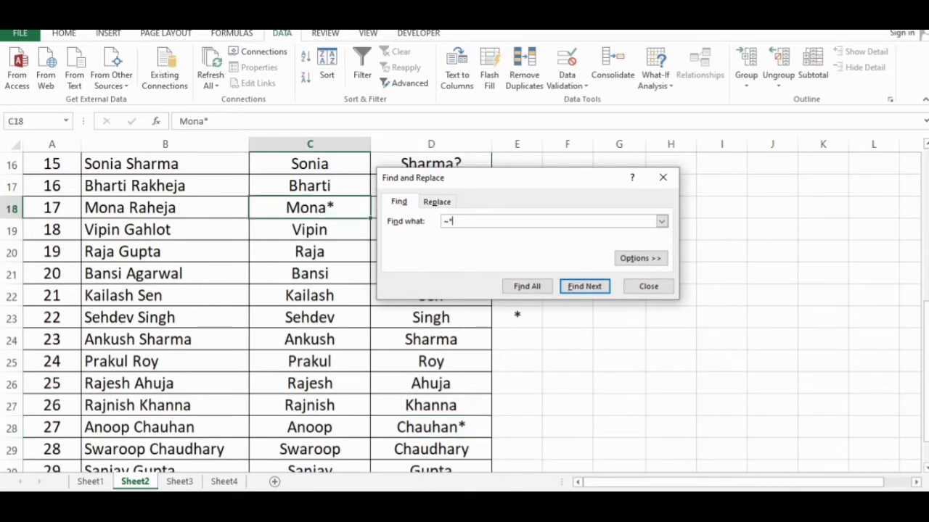
key(Return)
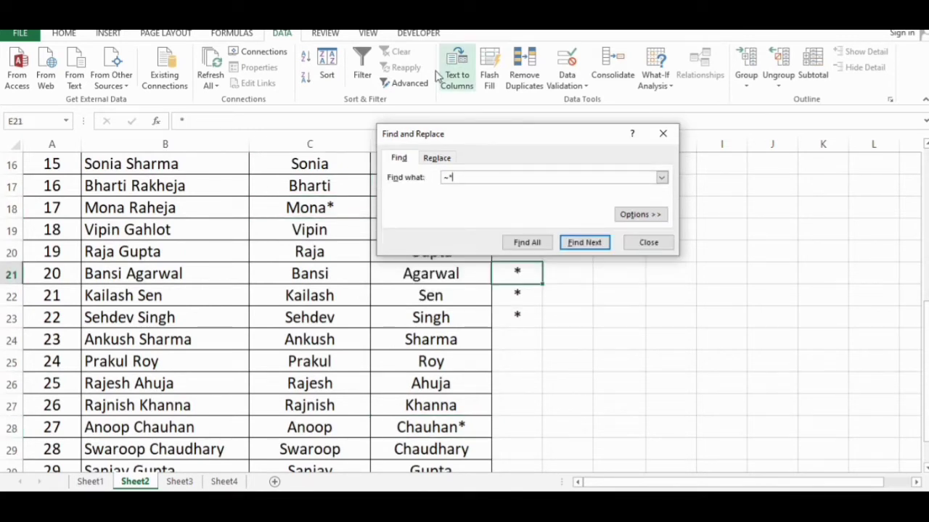
drag(521, 141, 810, 206)
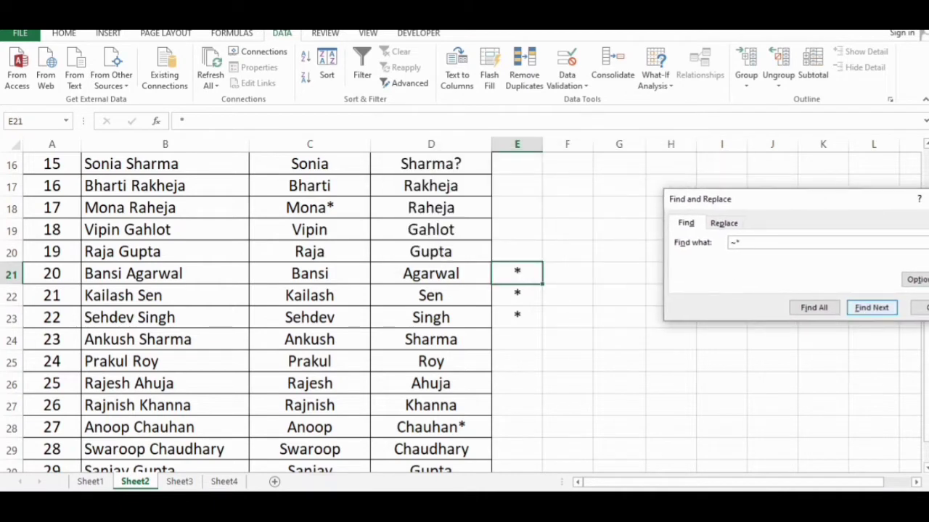
Step: Step through the remaining matches for literal asterisks with ~* in rows 18 to 28
key(Return)
key(Return)
key(Return)
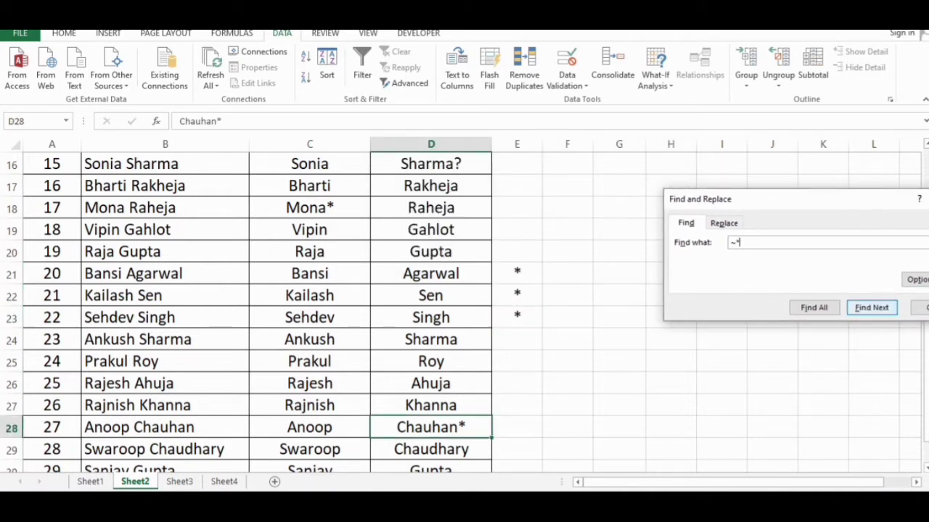
key(Return)
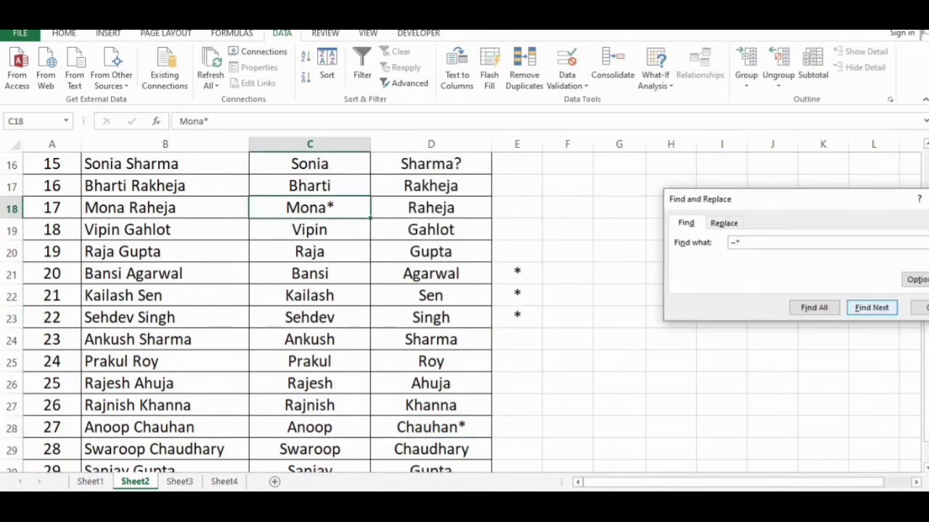
key(Return)
key(Return)
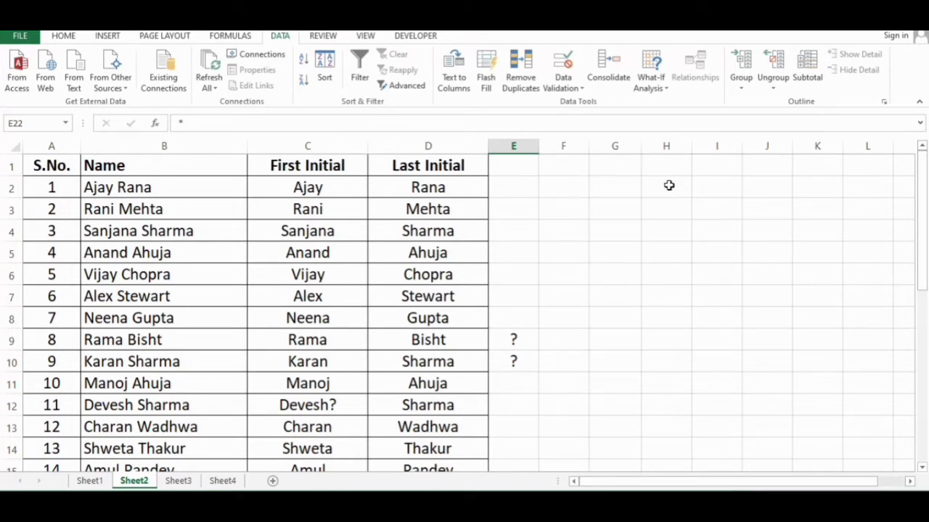
Step: Fill the empty cells F2:H2 beside the name table with yellow
click(559, 187)
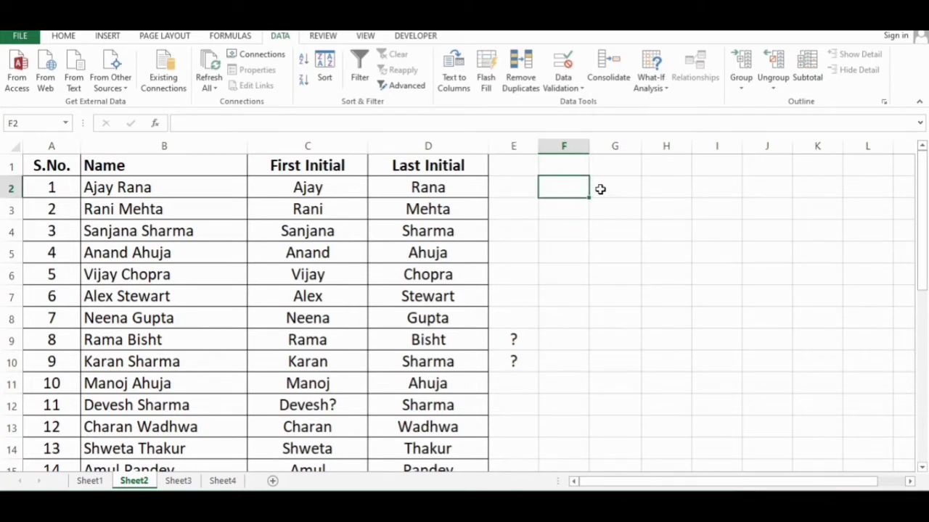
click(611, 187)
click(659, 188)
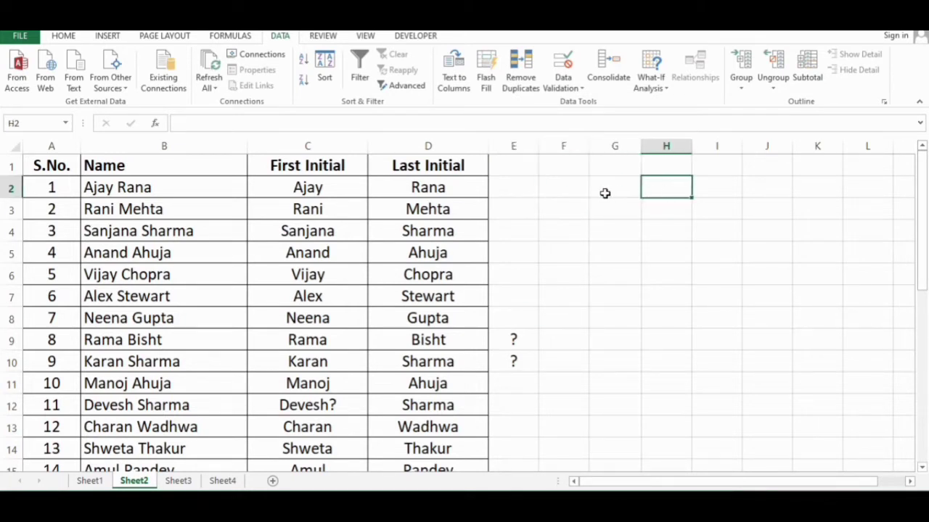
drag(573, 190, 659, 187)
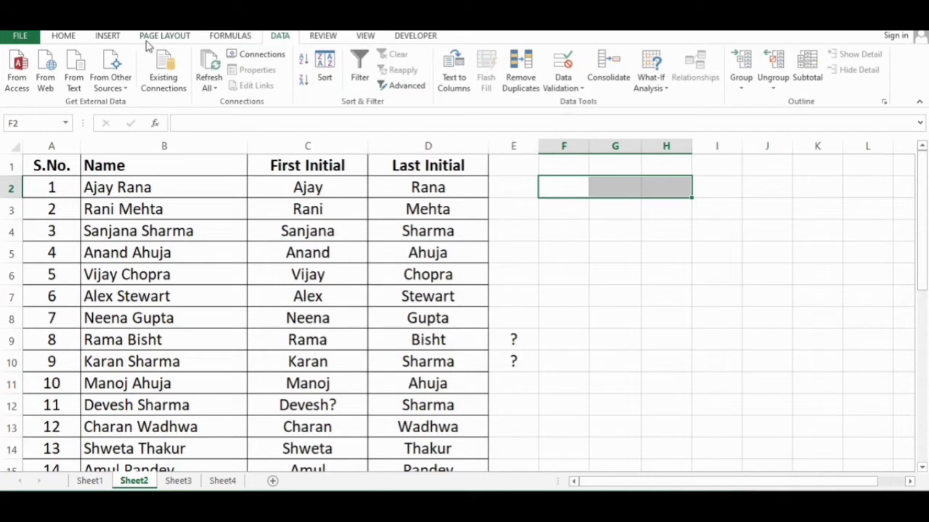
click(77, 38)
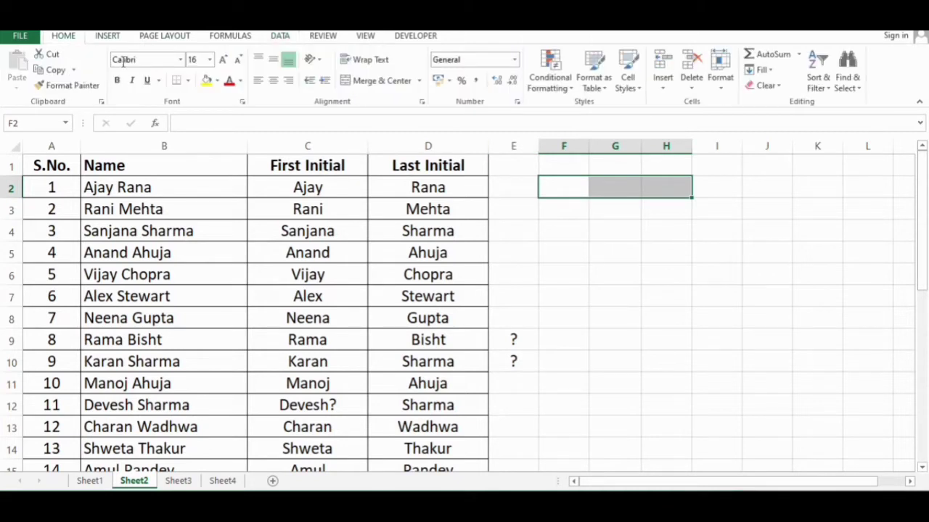
click(206, 80)
click(585, 250)
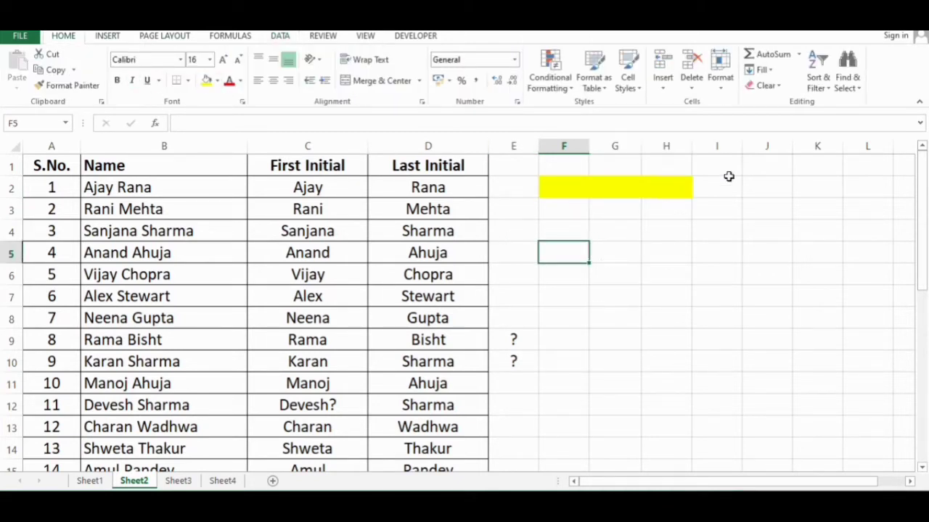
Step: Enter the formula =REPT(F2,G2) in cell H2
click(683, 187)
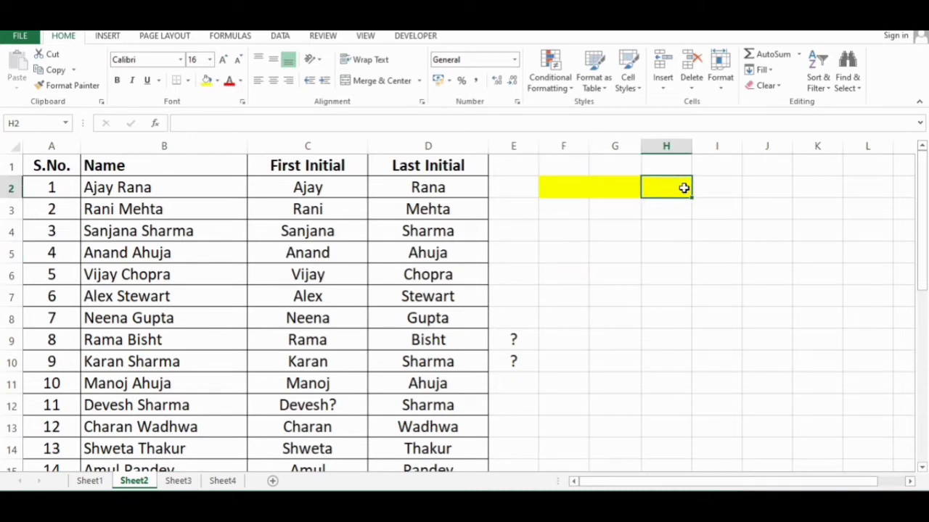
text(=)
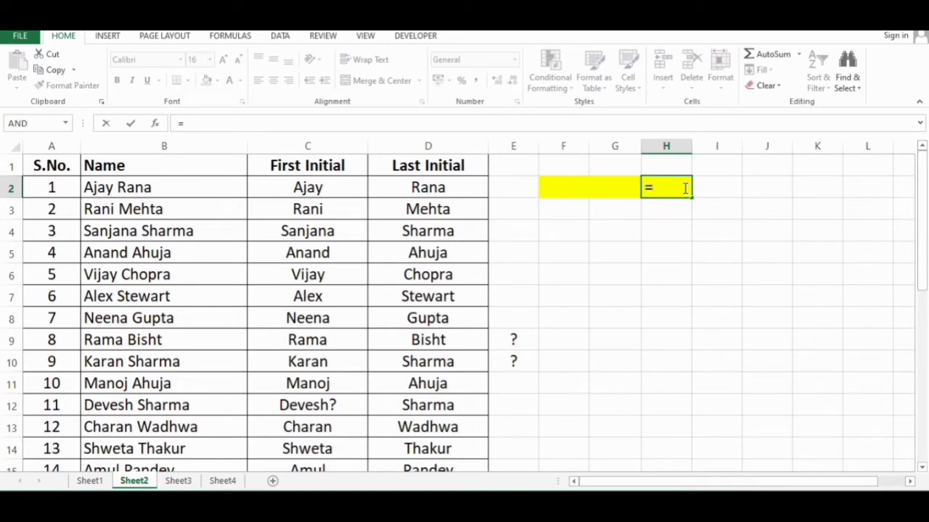
text(REP)
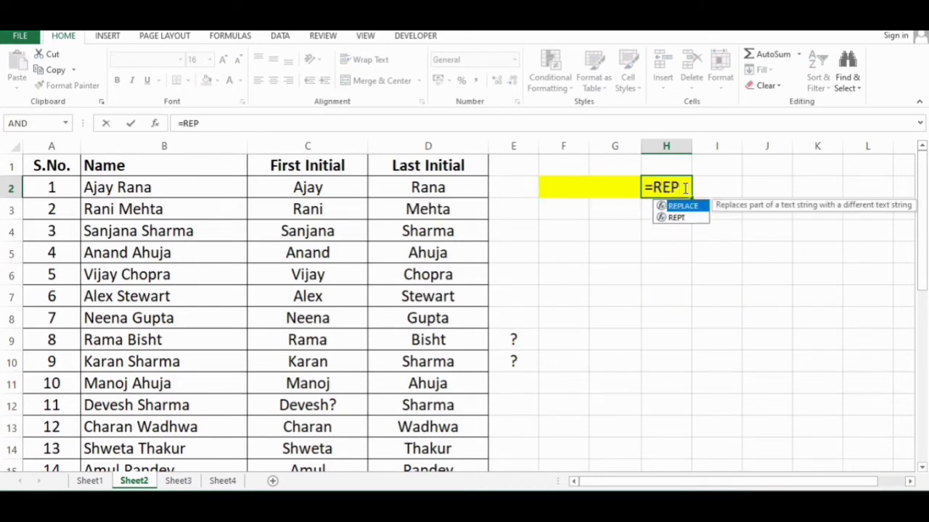
key(Down)
key(Tab)
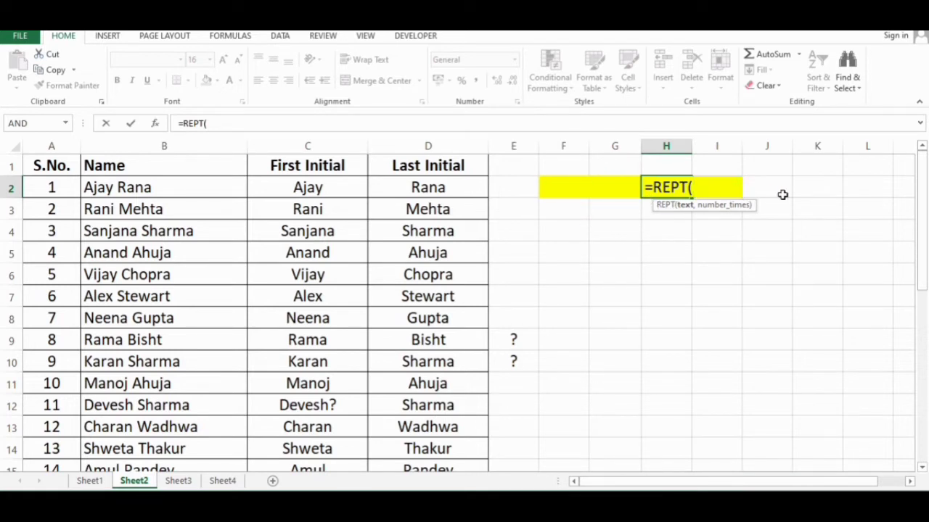
click(583, 188)
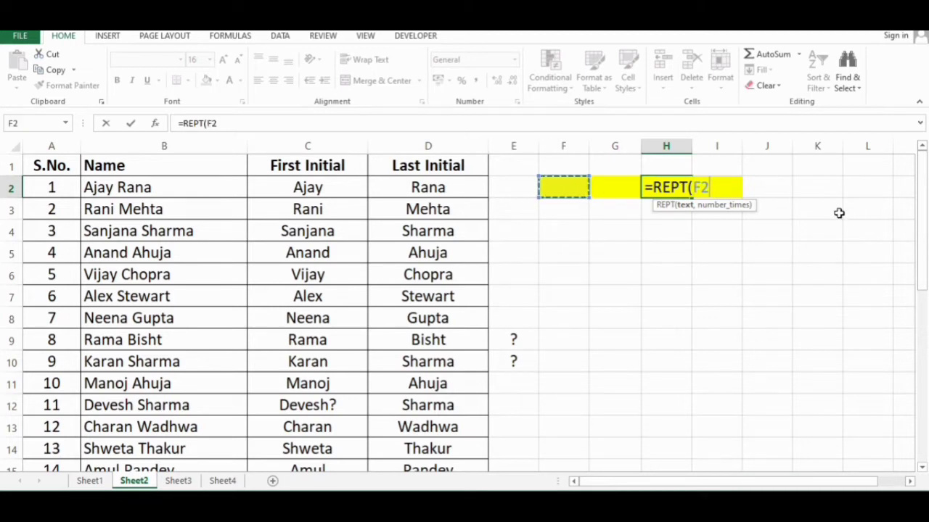
text(,)
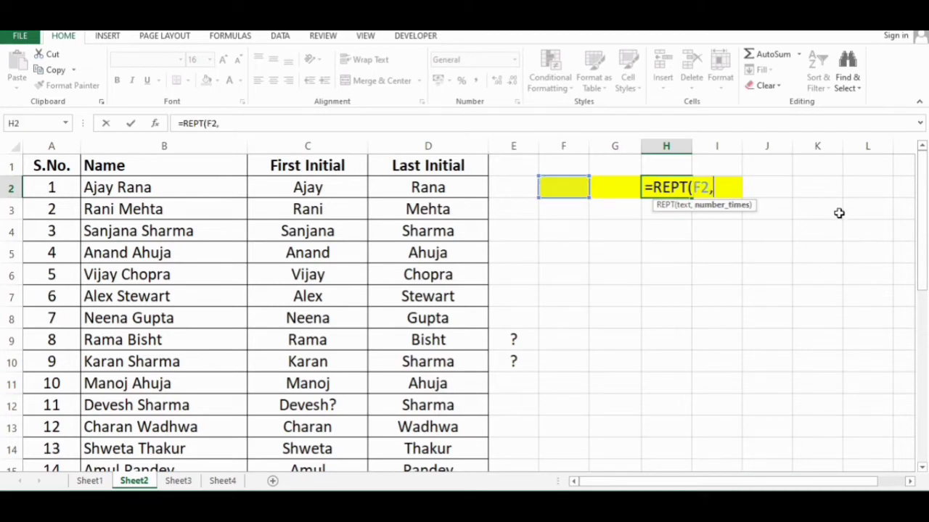
click(628, 187)
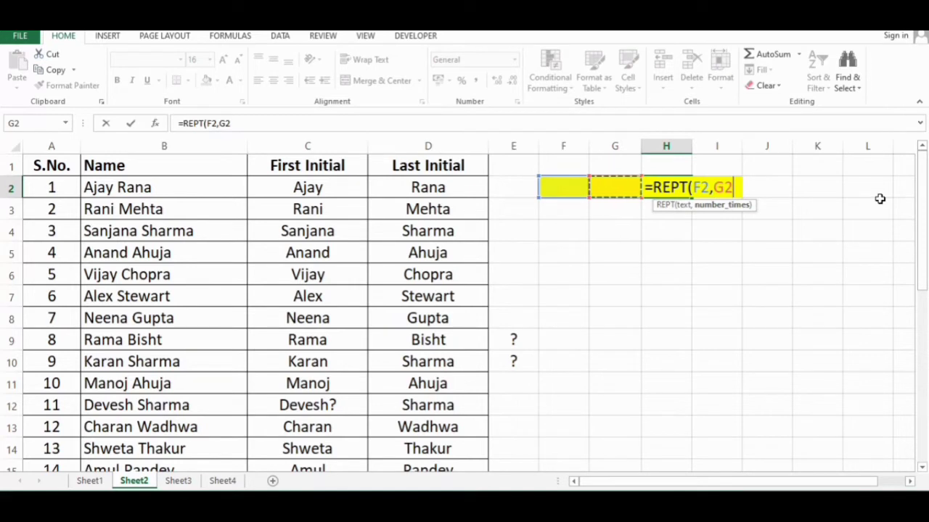
text())
key(Return)
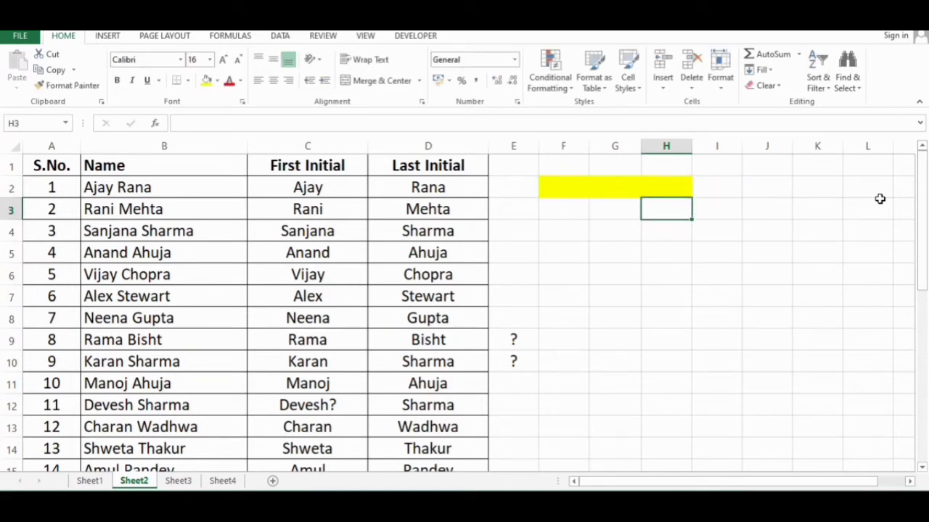
Step: Enter + in F2 as the text to repeat and 5 in G2 as the number of repetitions
key(Left)
key(Left)
key(Up)
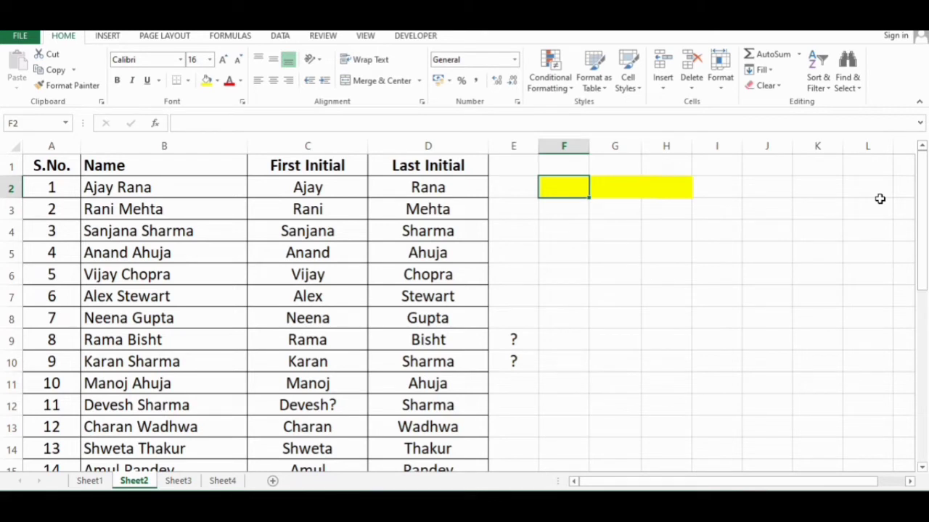
text(+)
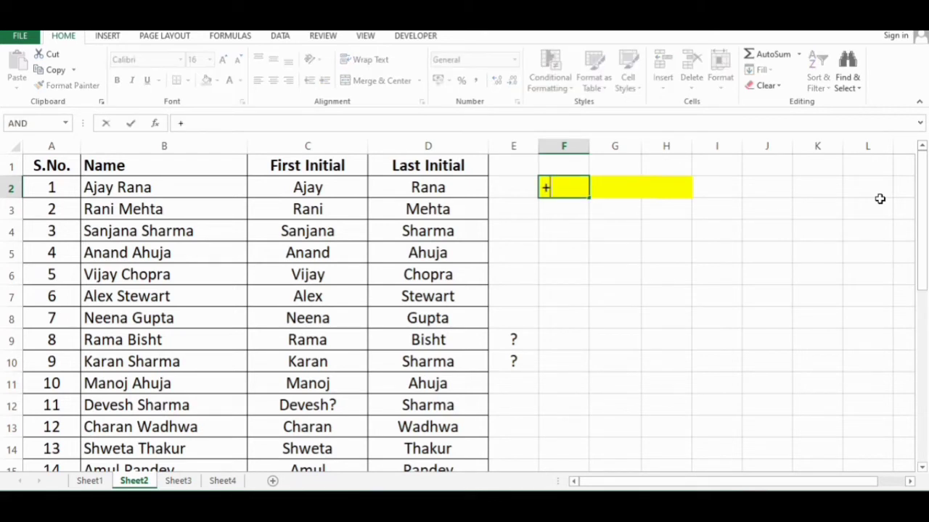
key(Right)
key(Left)
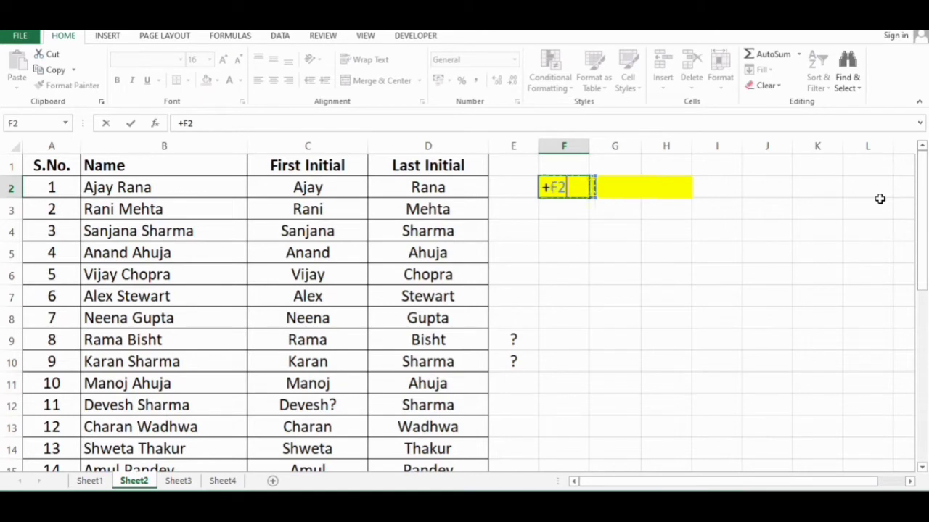
key(BackSpace)
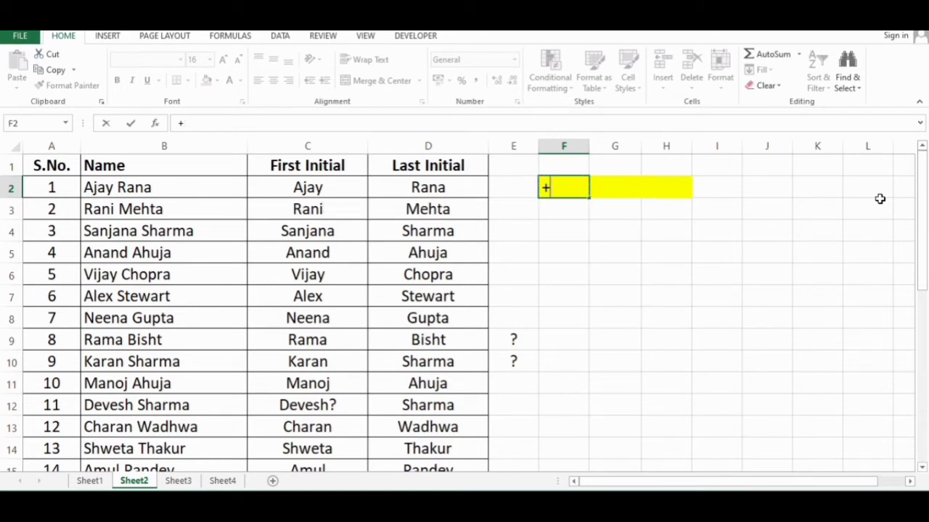
key(Tab)
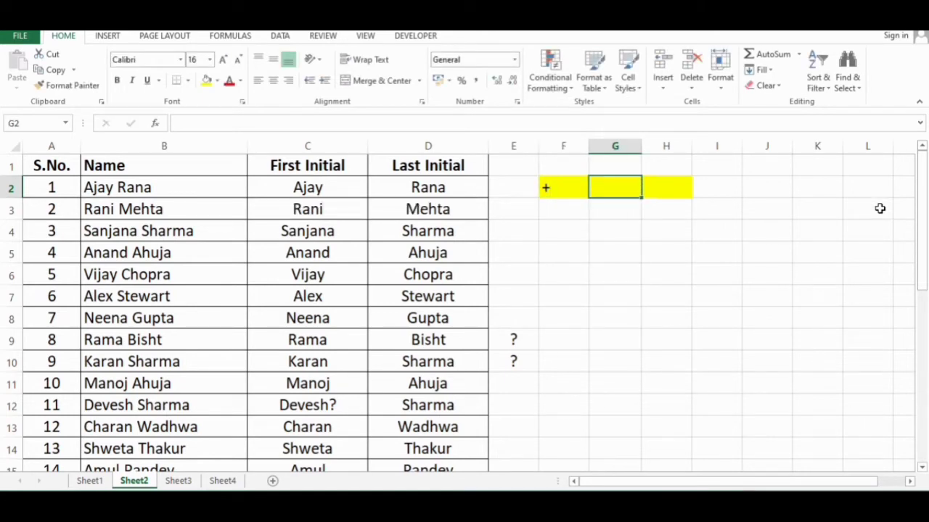
text(5)
key(Return)
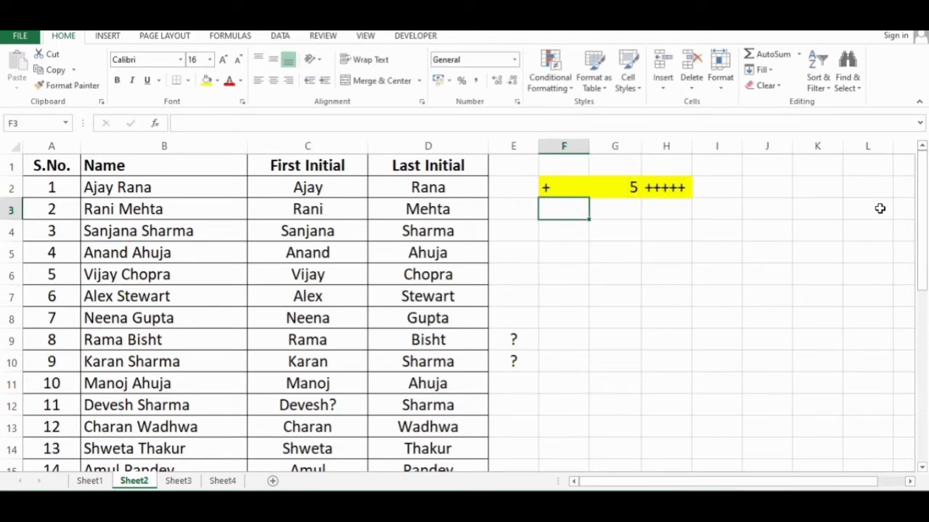
Step: Change the repeated text in F2 to ? and the repetition count in G2 to 3
click(566, 193)
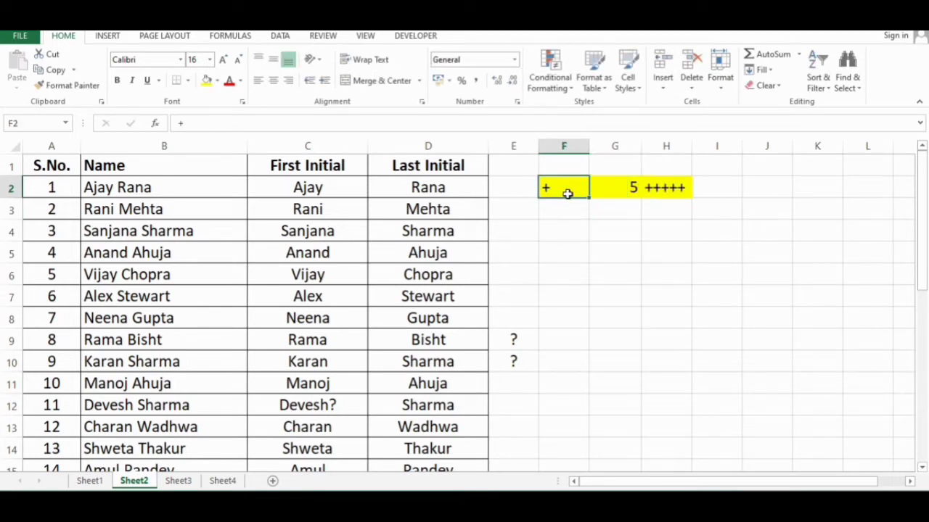
text(?)
key(Return)
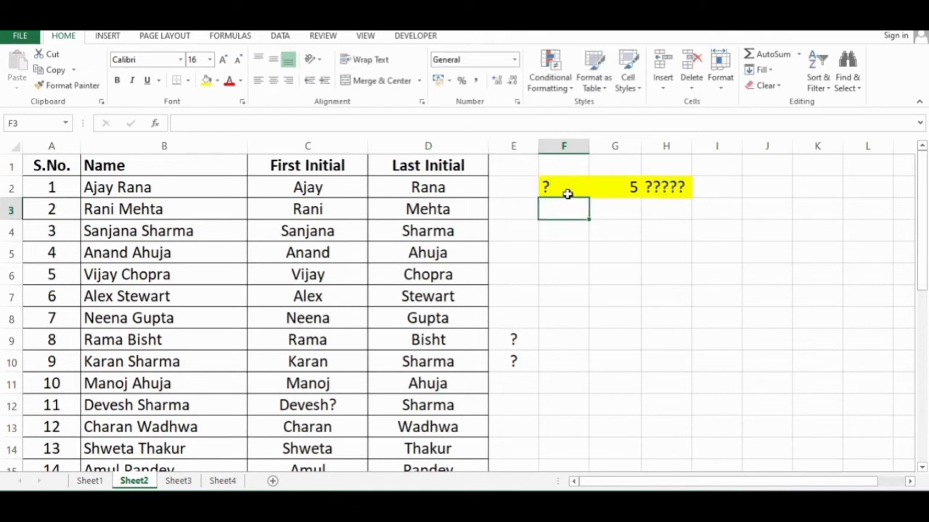
key(Up)
key(Right)
text(3)
key(Return)
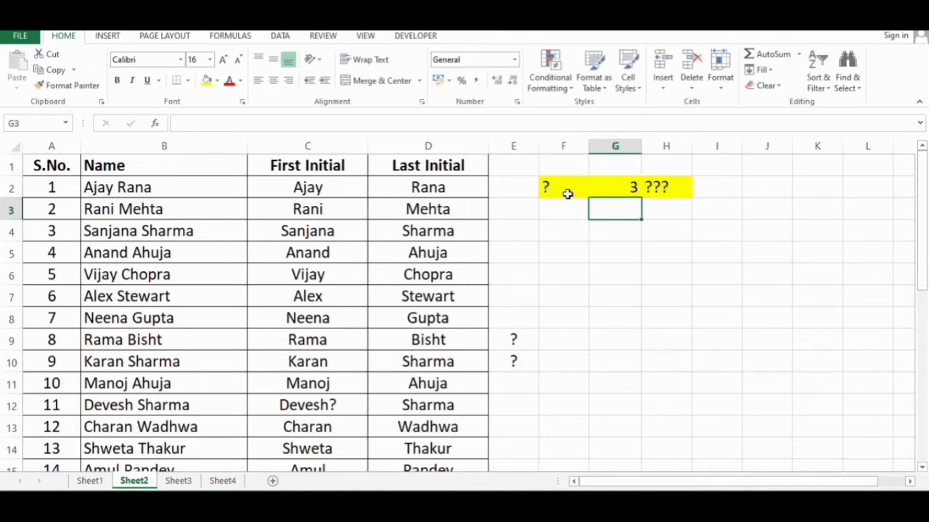
Step: Try the letters P and A in F2 as the text repeated by the REPT formula
click(568, 193)
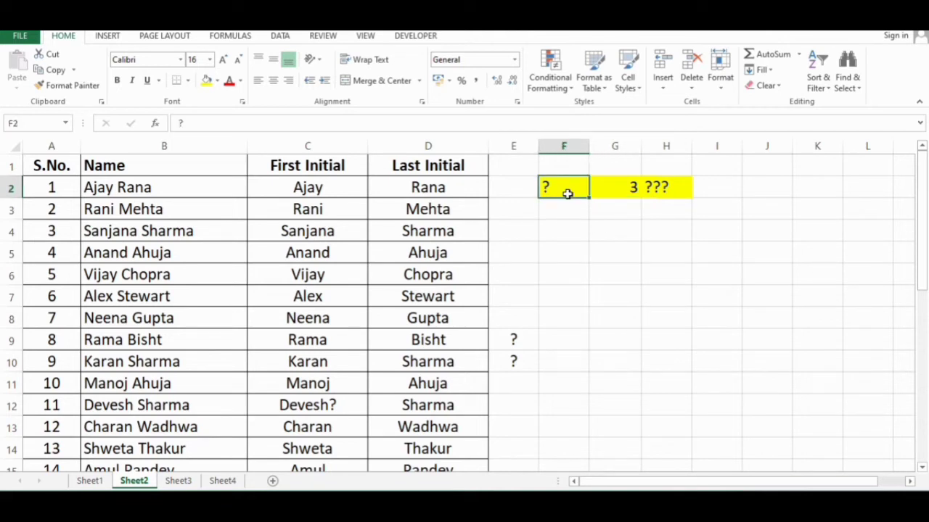
text(P)
key(Return)
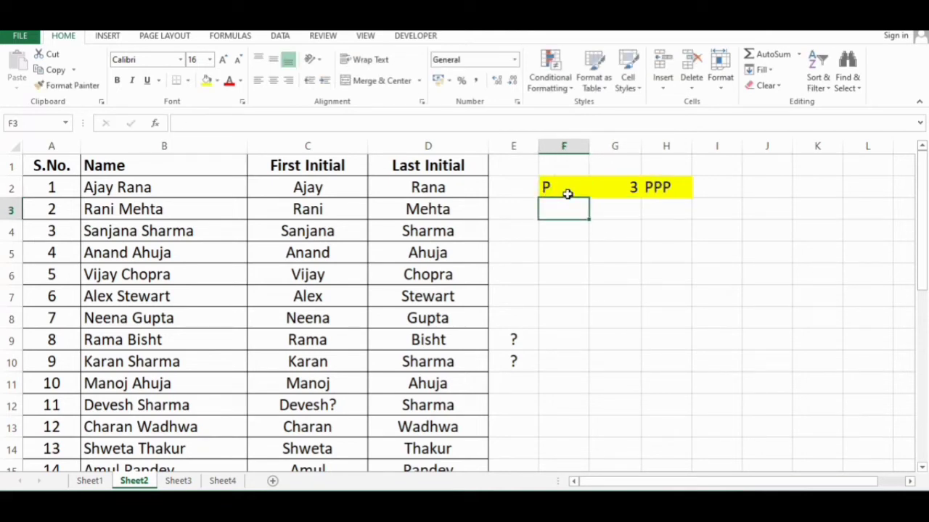
click(567, 193)
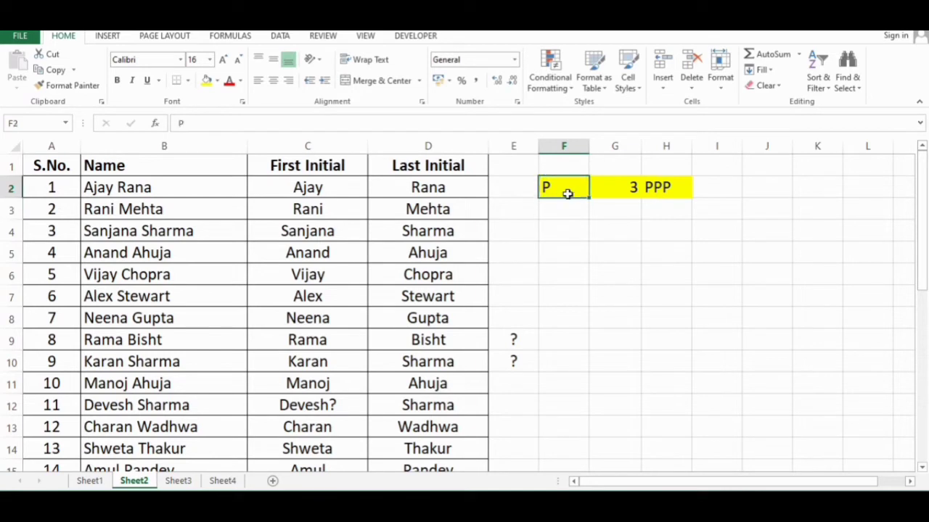
text(A)
key(Return)
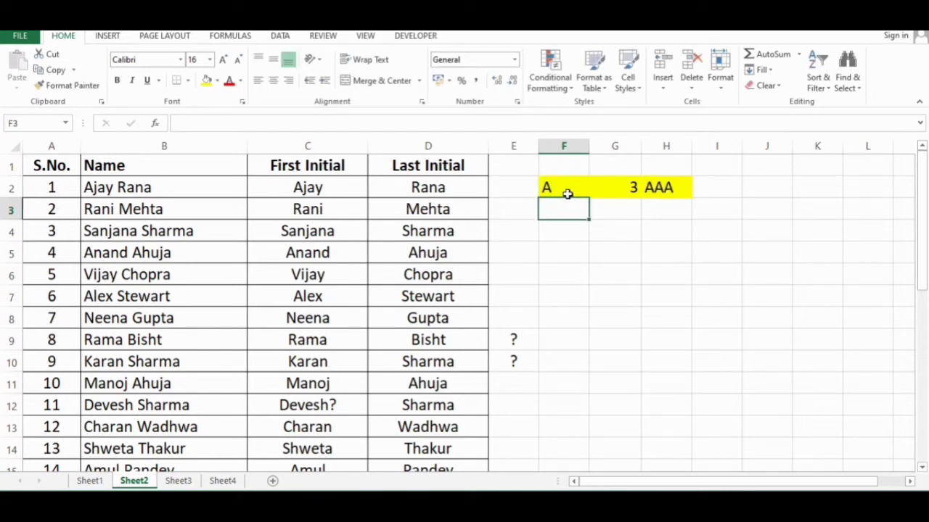
Step: Set F2 to 3 and G2 to 10, and autofit column H to the repeated text
click(567, 193)
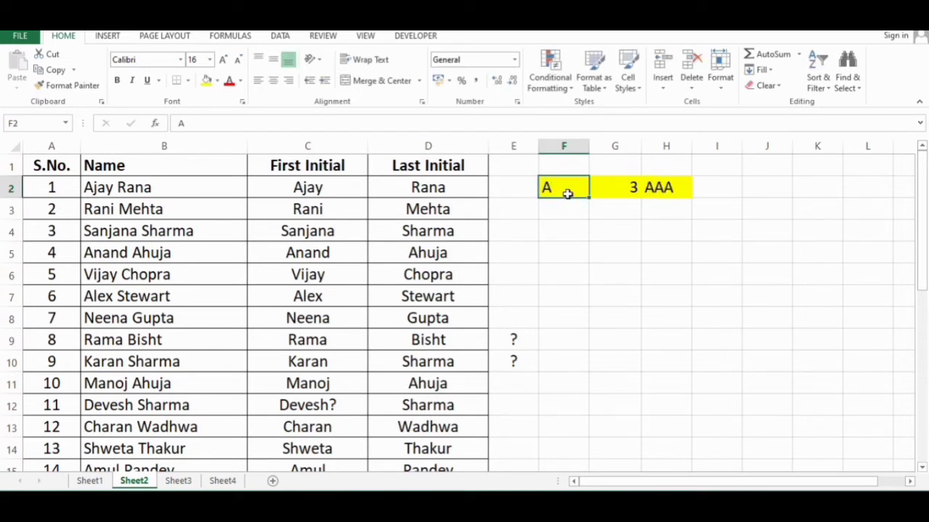
text(3)
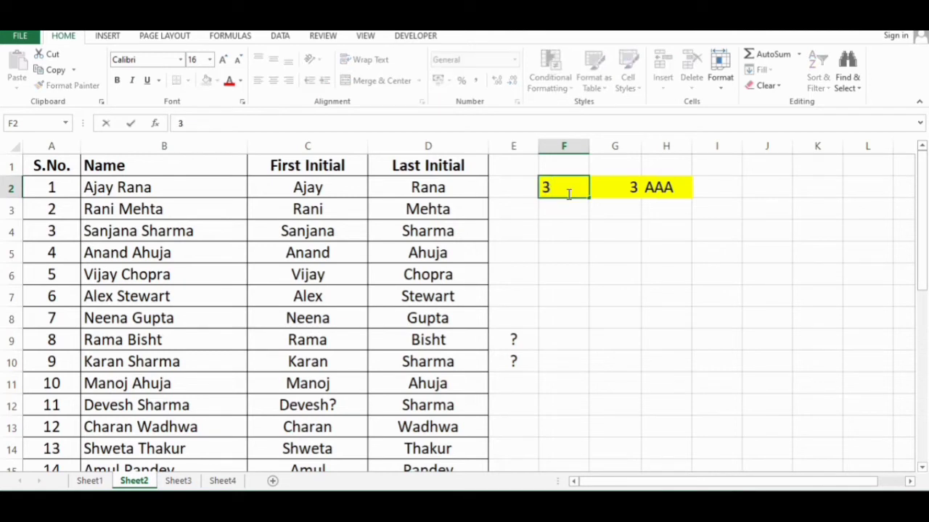
key(Return)
click(567, 194)
key(Right)
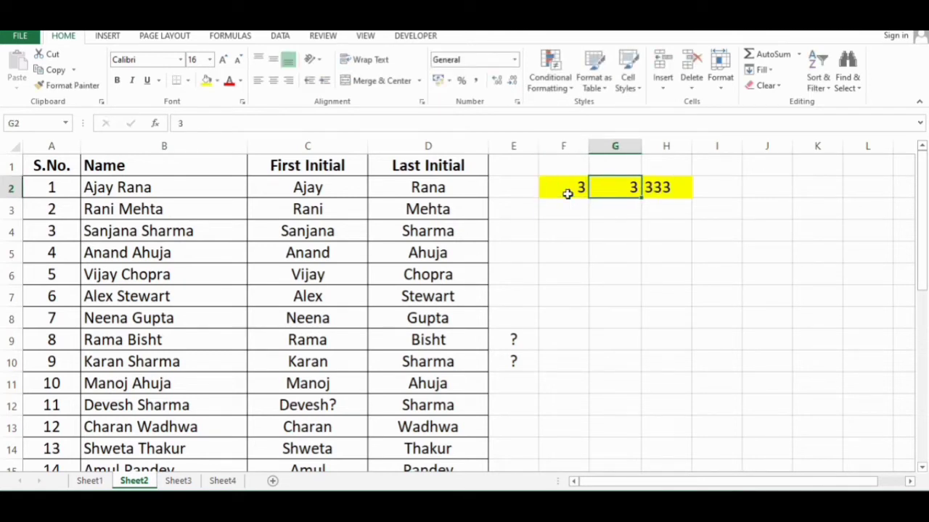
text(10)
key(Return)
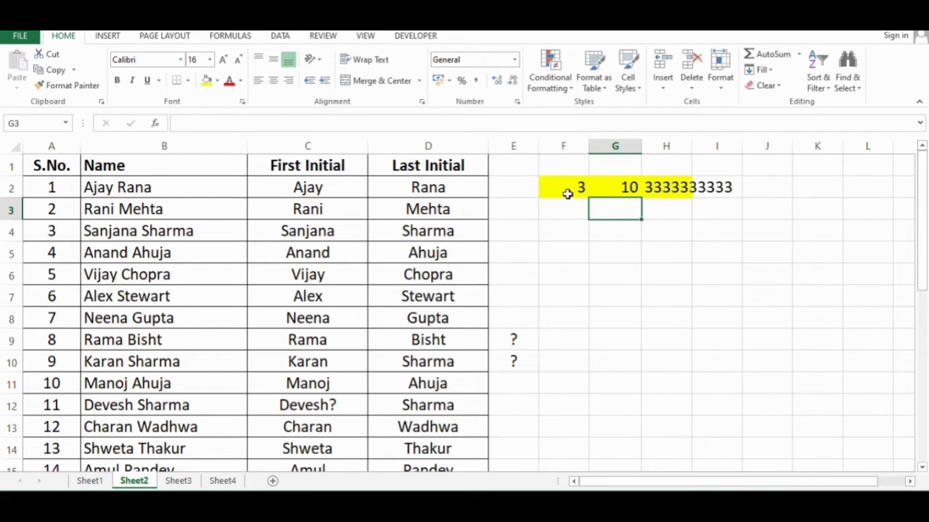
double_click(691, 146)
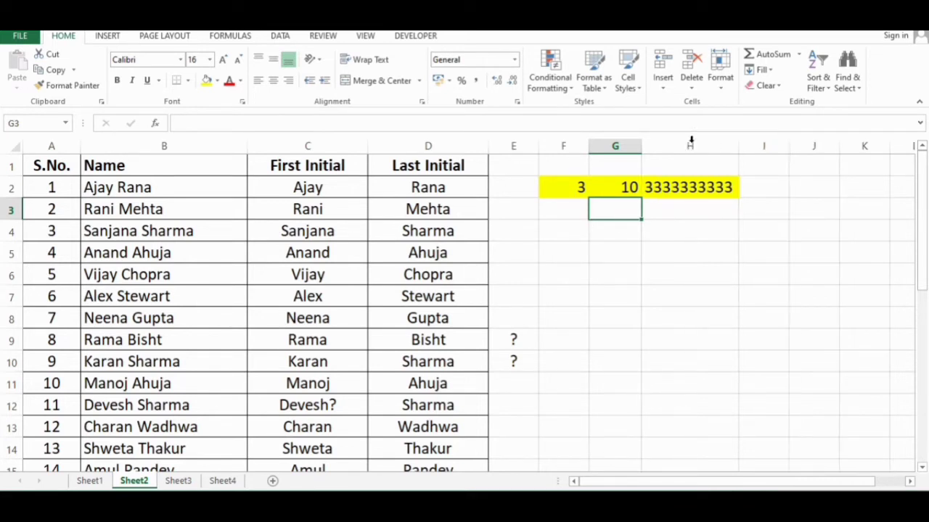
click(569, 189)
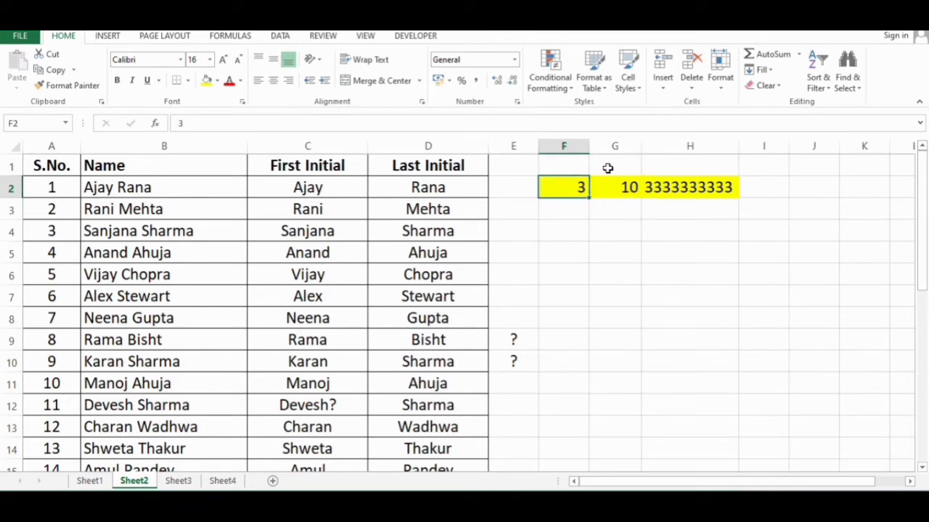
Step: Enter the function name REPT as a text label in H4
click(661, 234)
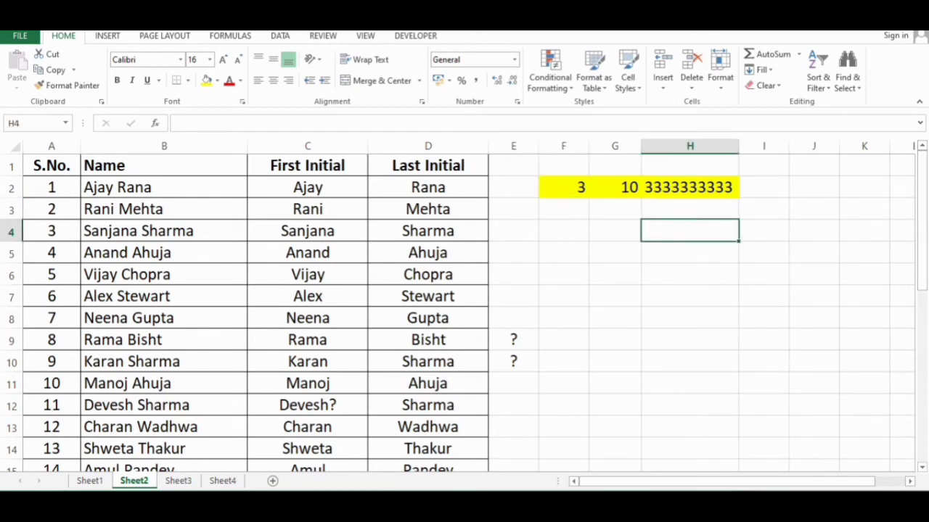
text(REPT)
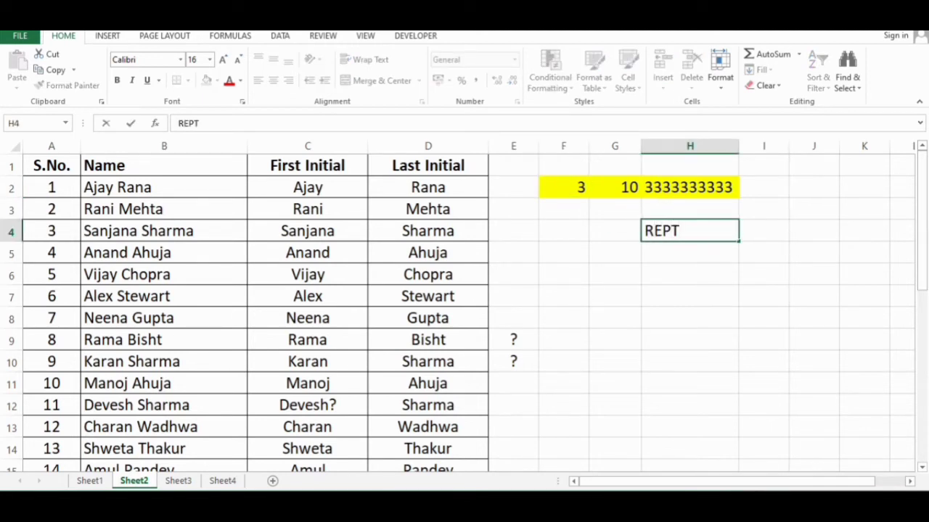
key(Return)
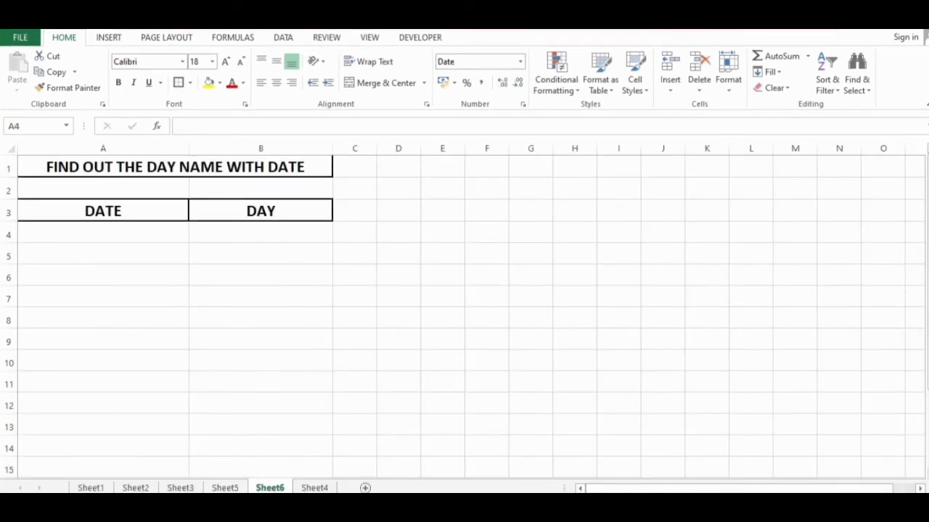
click(440, 346)
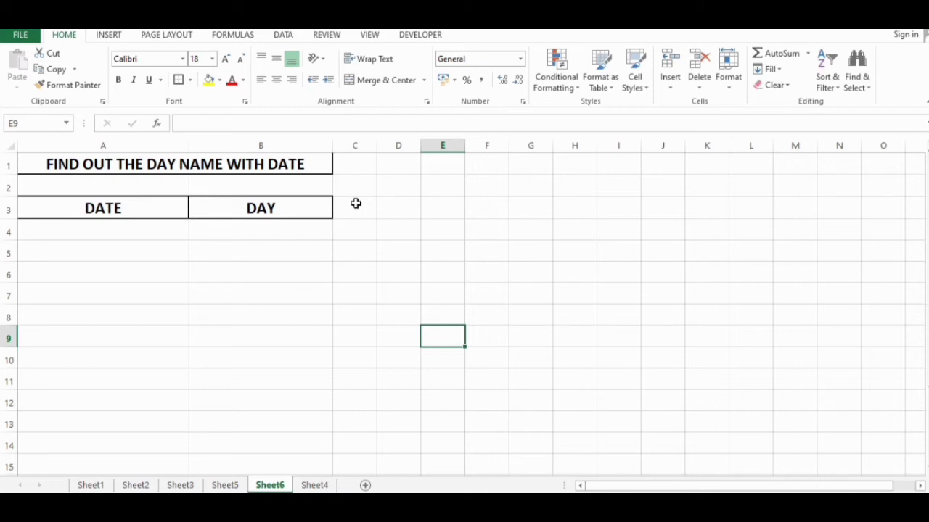
click(235, 161)
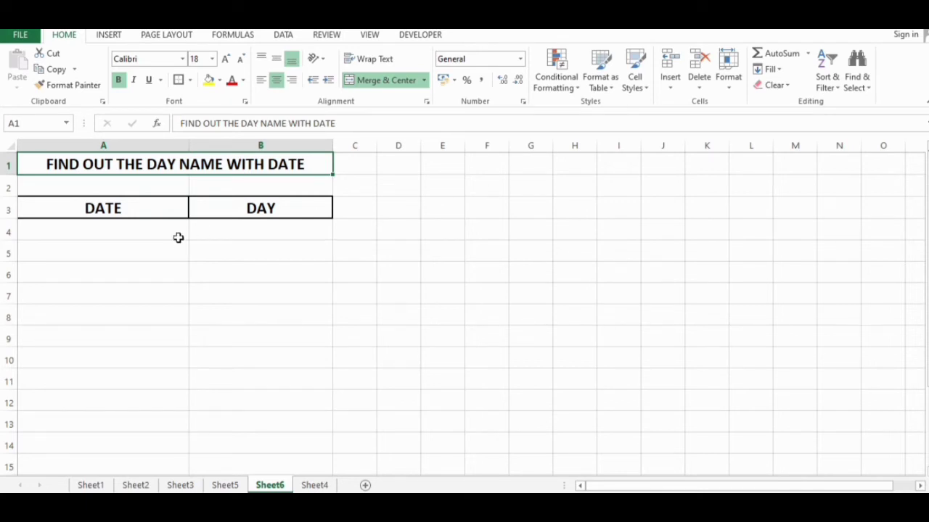
click(159, 205)
click(268, 209)
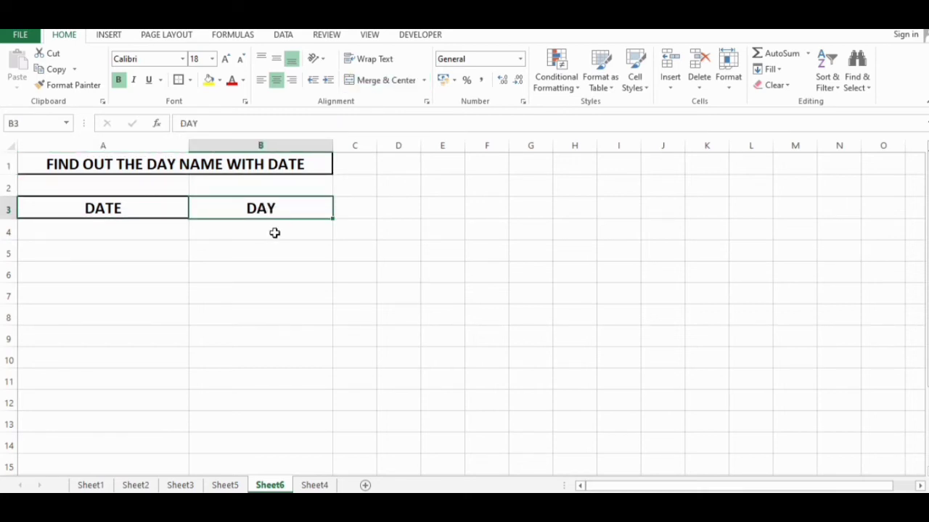
click(132, 239)
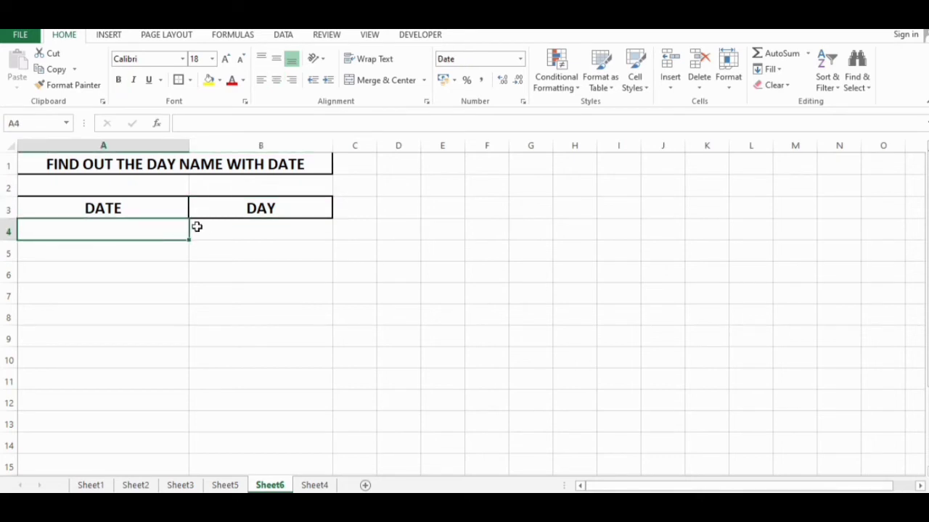
Step: Enter the formula =TEXT(A4,"dddd") in B4 to return the day name of the date in A4
click(240, 228)
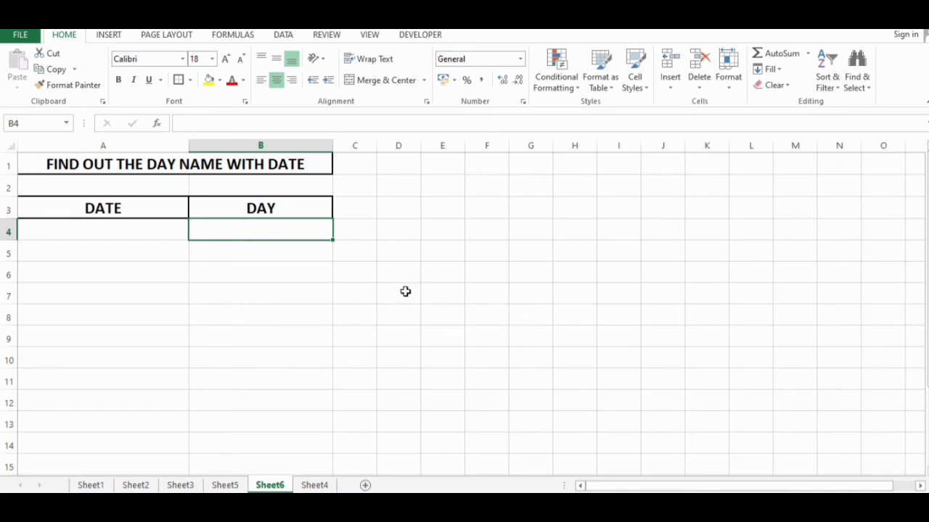
text(=te)
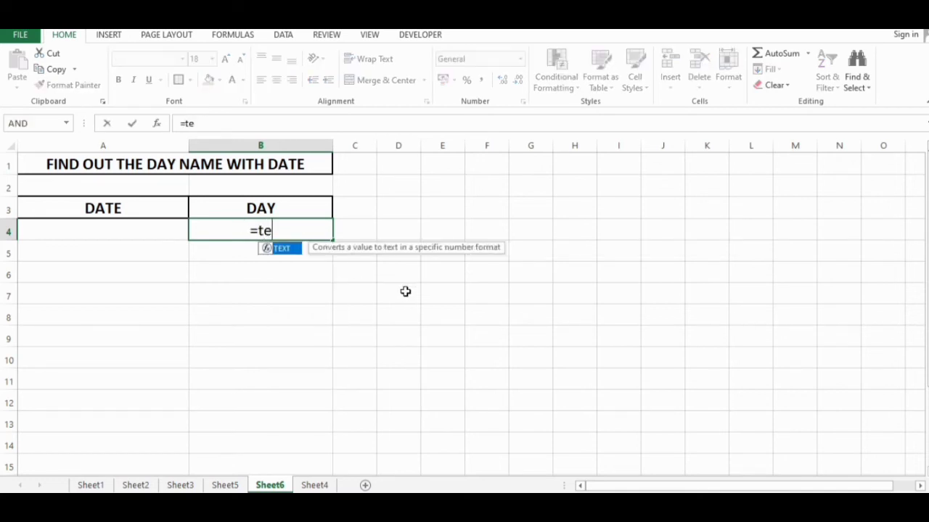
key(Tab)
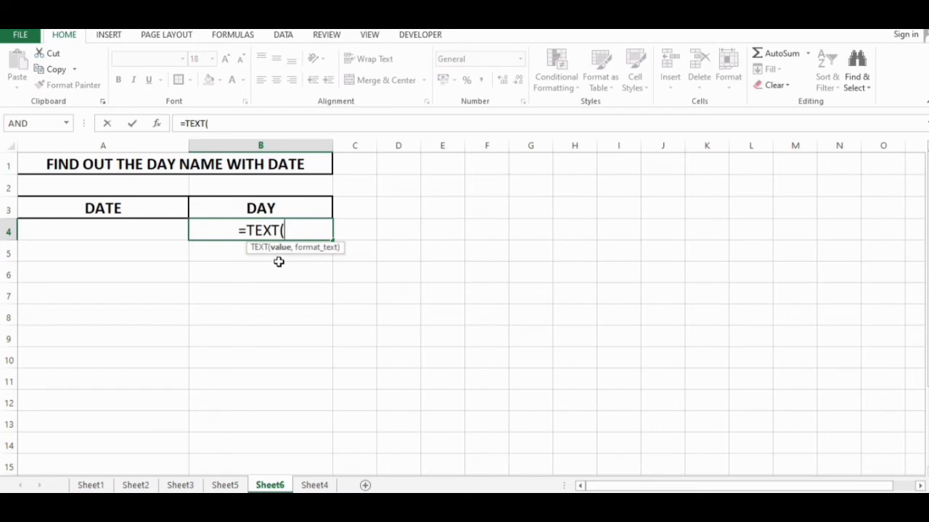
click(153, 232)
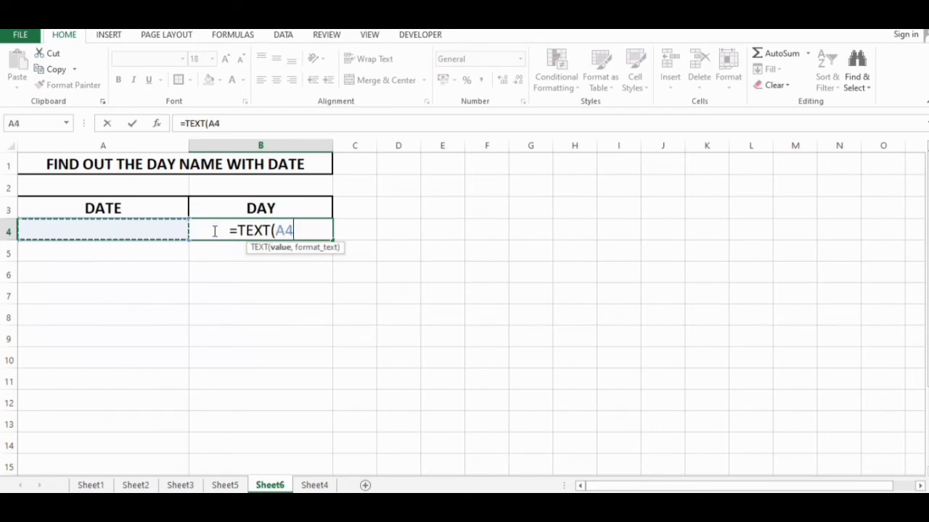
text(,)
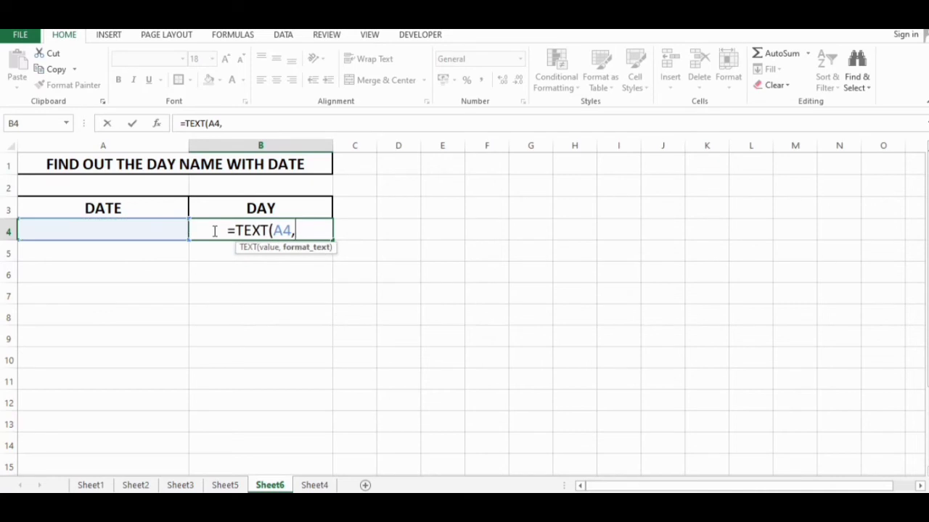
text("d)
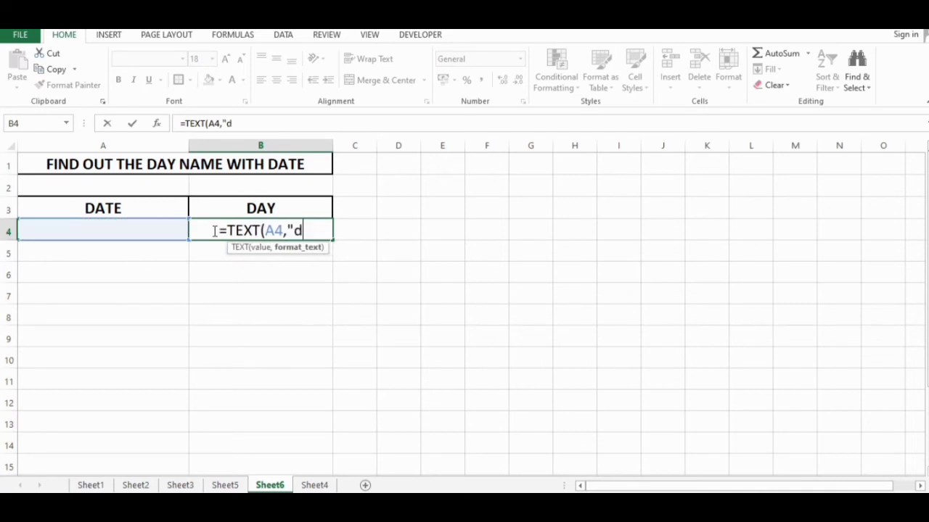
text(ddd")
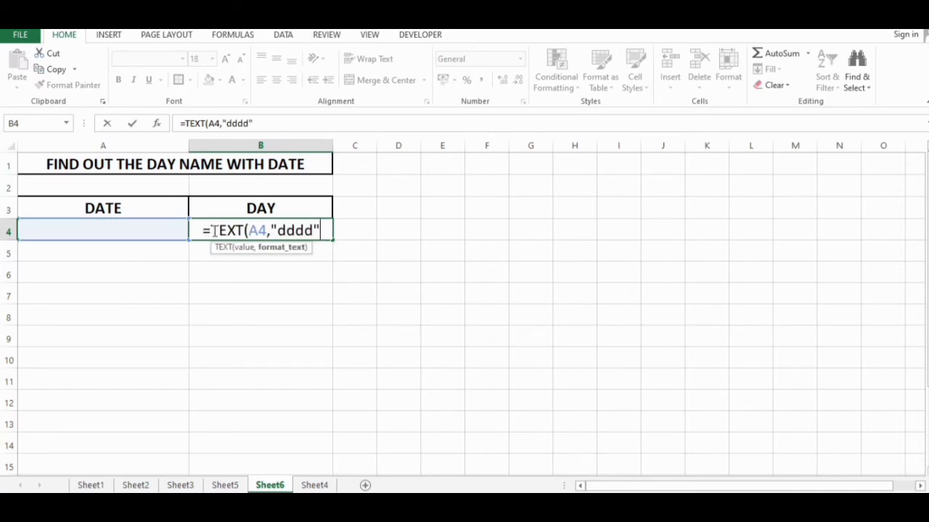
key(Return)
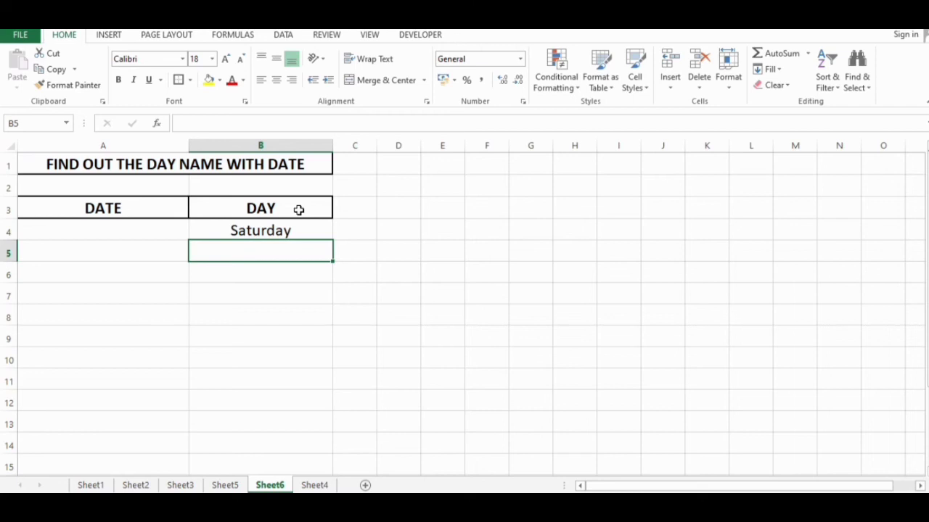
Step: Try the date 25/09/2020 in A4 as input for the day-name formula
click(133, 233)
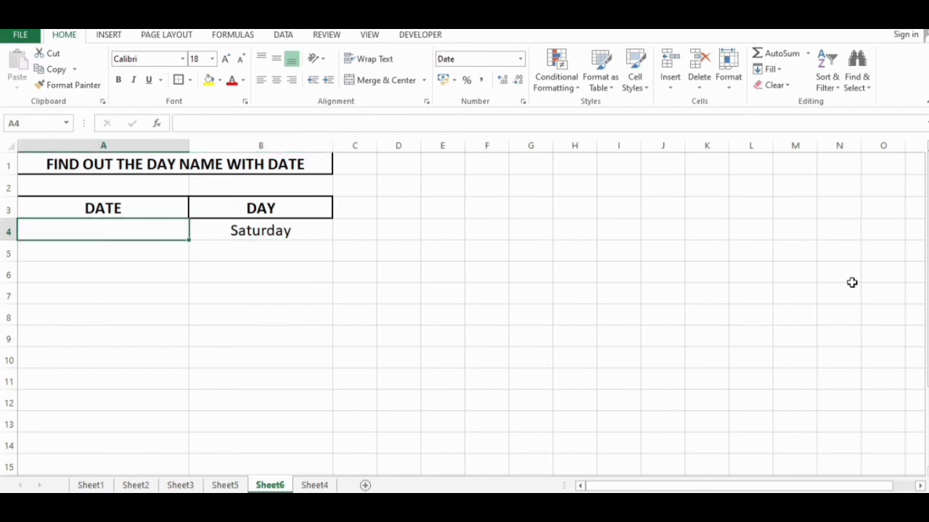
text(25)
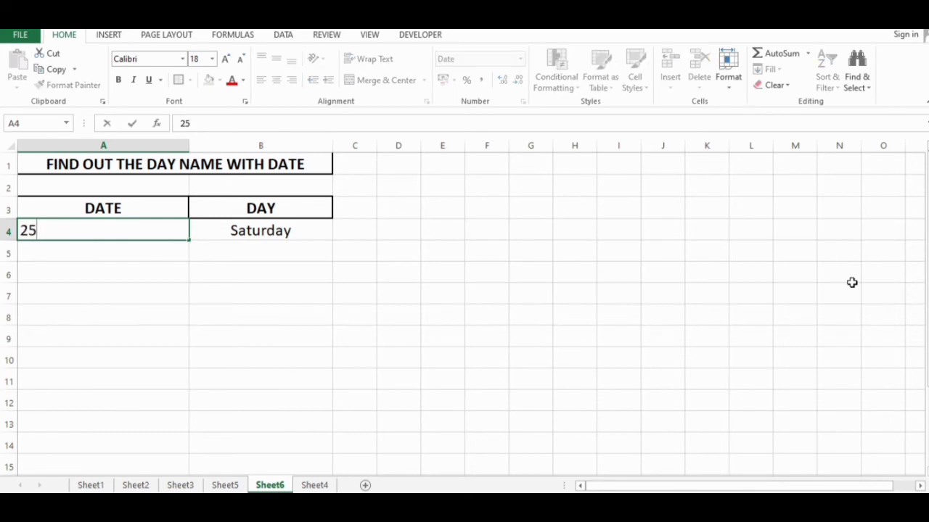
text(/09/2020)
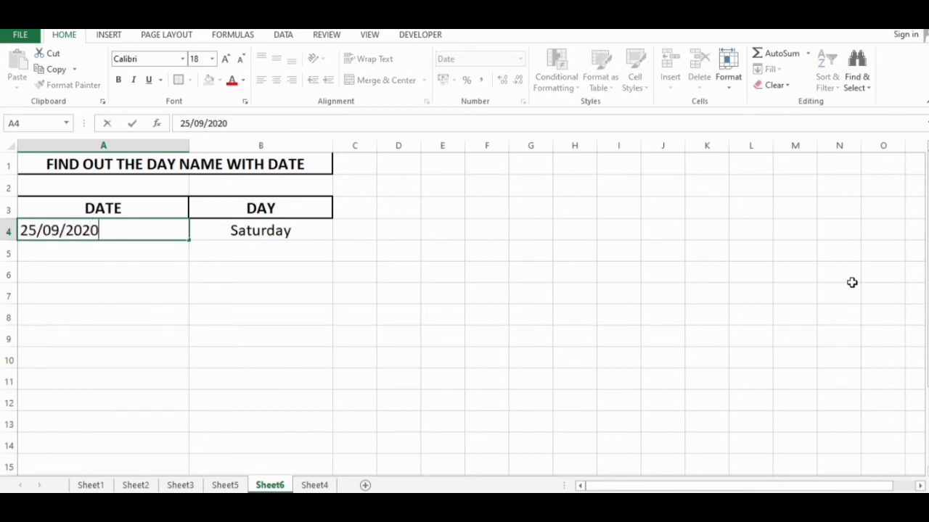
key(Return)
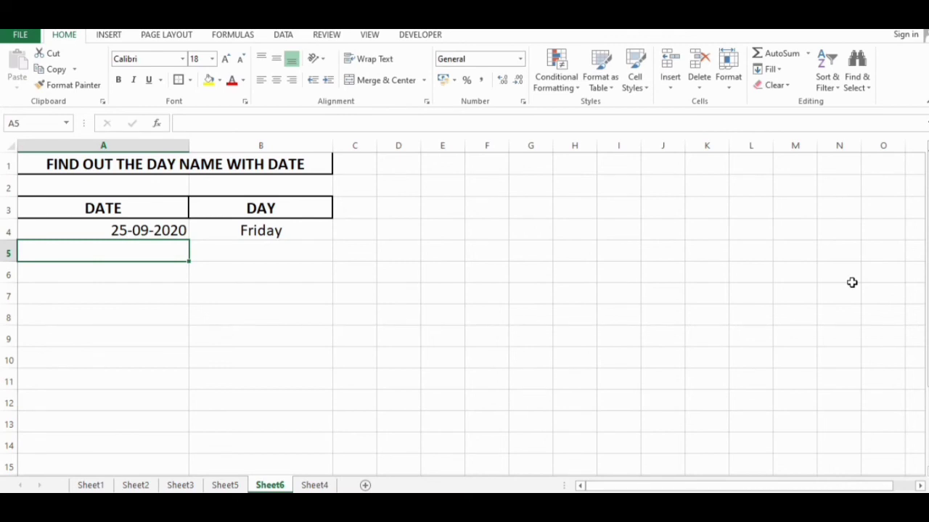
Step: Try 07/01/1980 as the date in A4 for the day-name formula
key(Up)
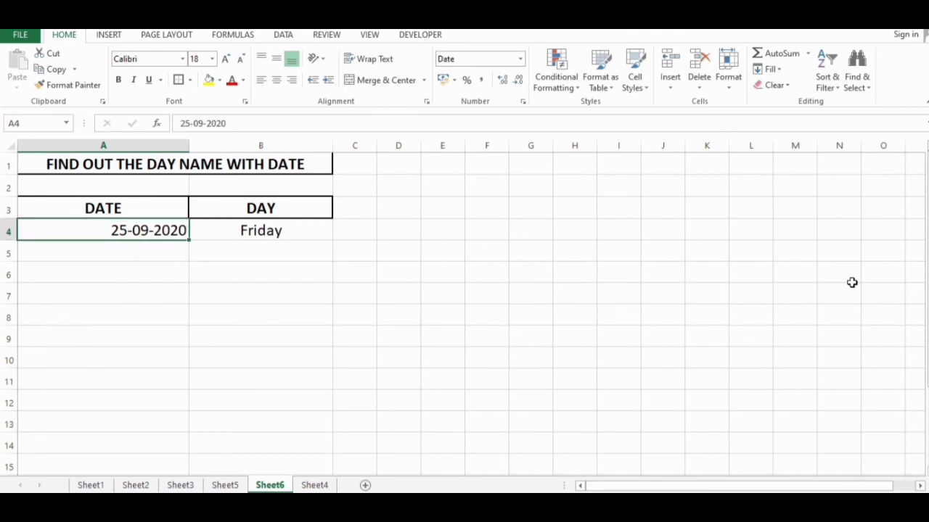
text(07)
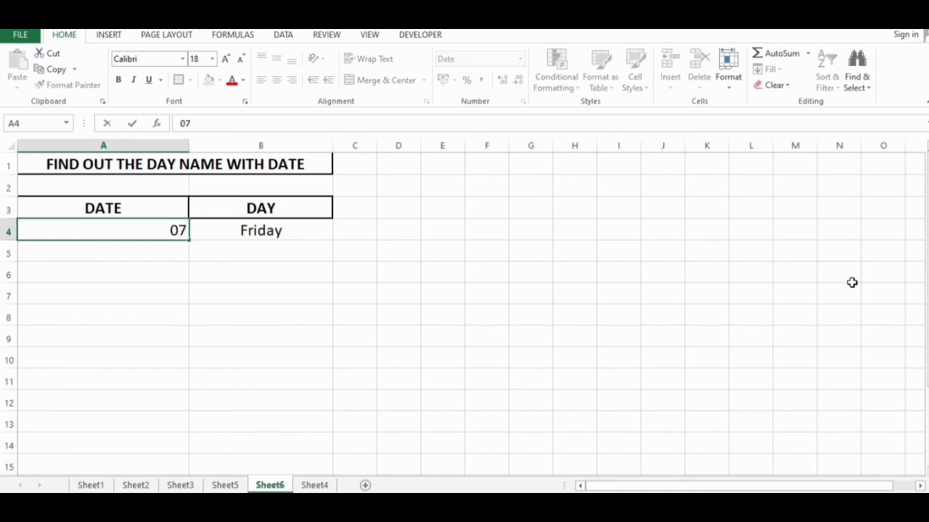
text(/01/1980)
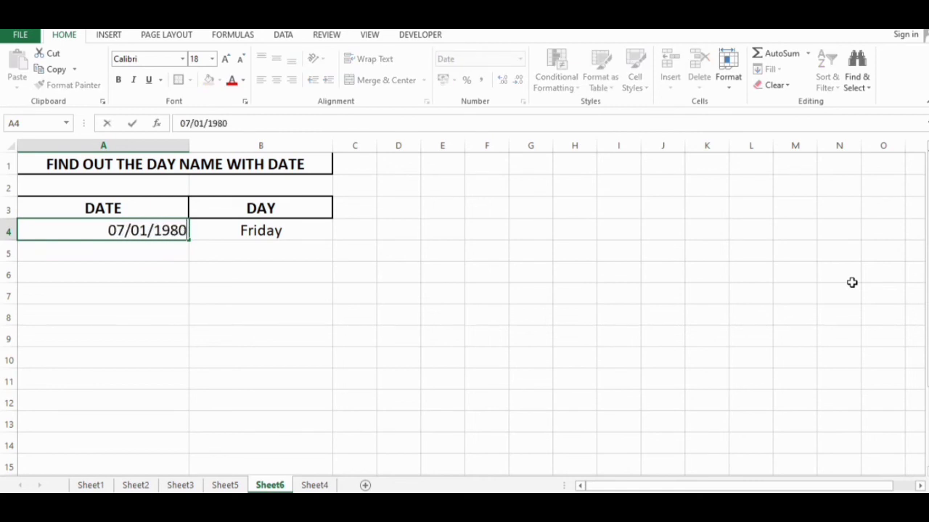
key(Return)
Step: Change the date in A4 to 06/01/1980 and check the day-name formula in B4
key(Up)
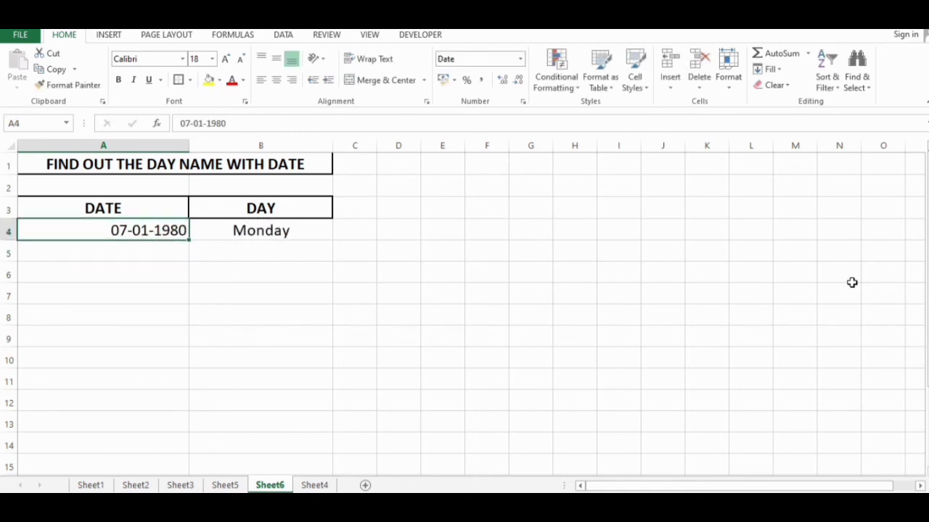
text(06/01/)
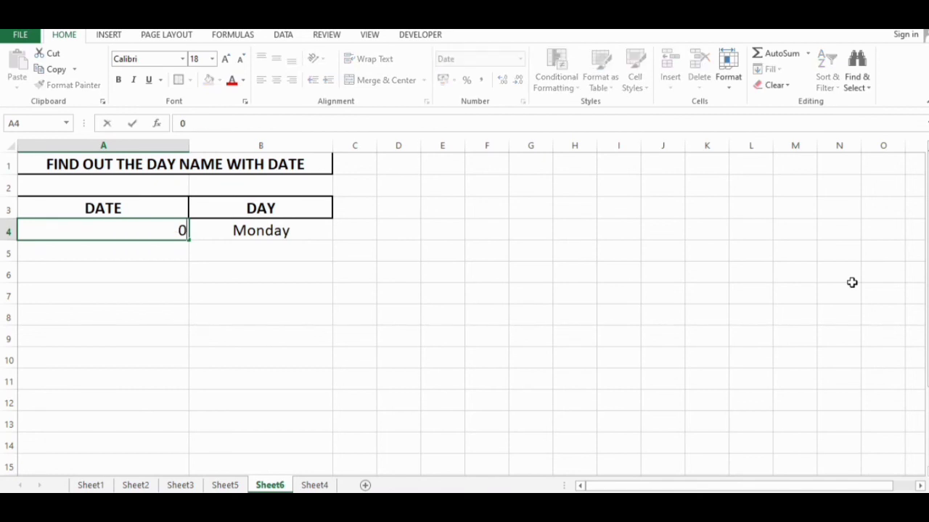
text(1980)
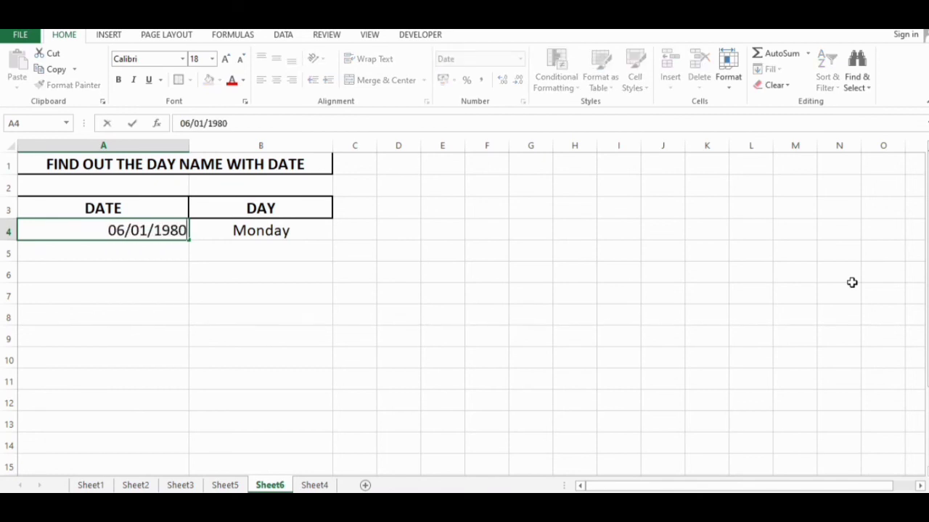
key(Return)
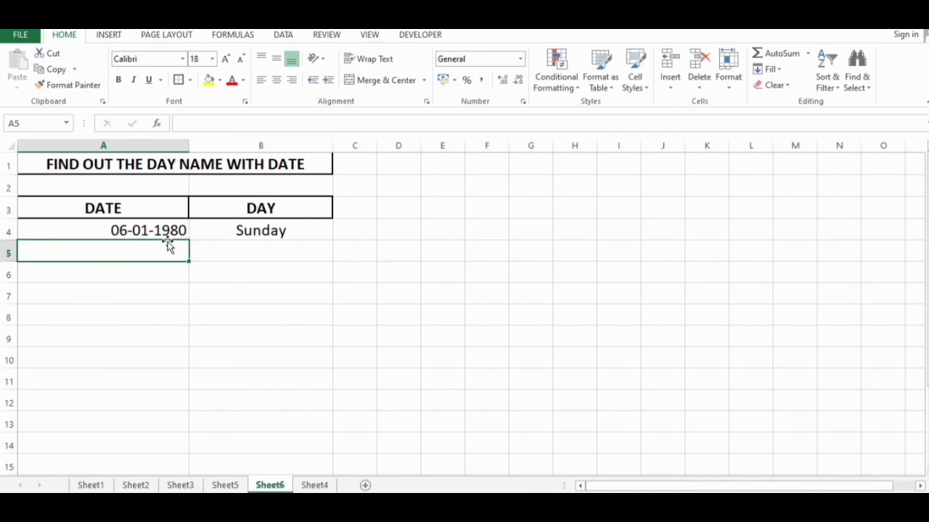
click(245, 230)
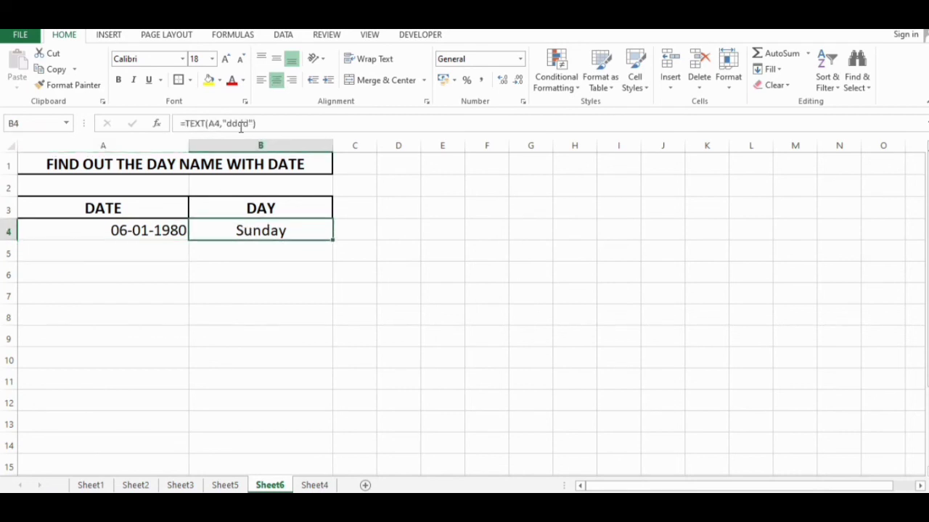
Step: Centre the date in A4 and apply thin borders around all cells of A3:B4
click(144, 230)
click(275, 79)
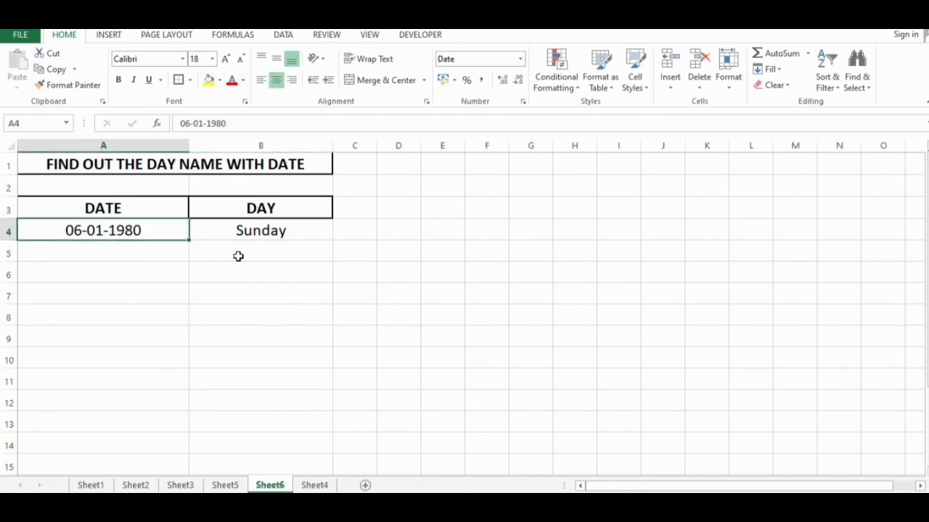
click(239, 255)
drag(109, 209, 240, 232)
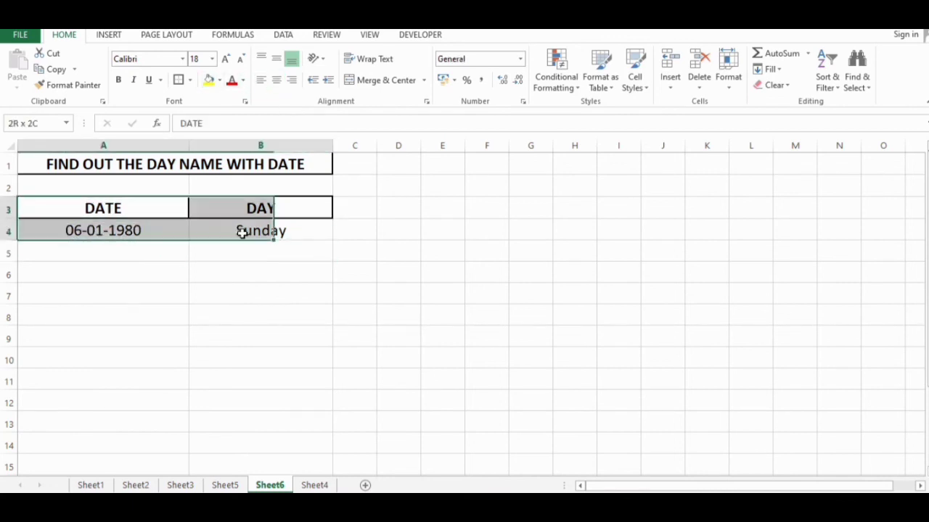
click(190, 80)
click(216, 193)
click(372, 282)
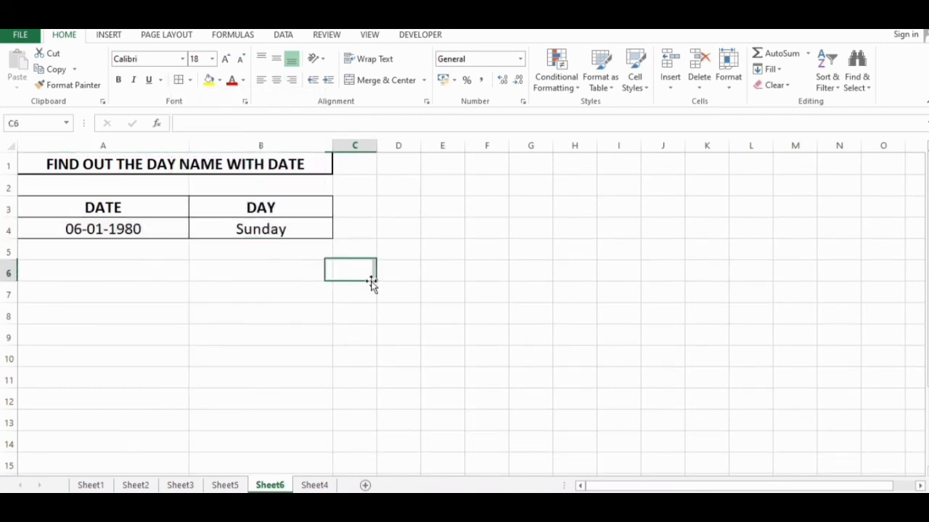